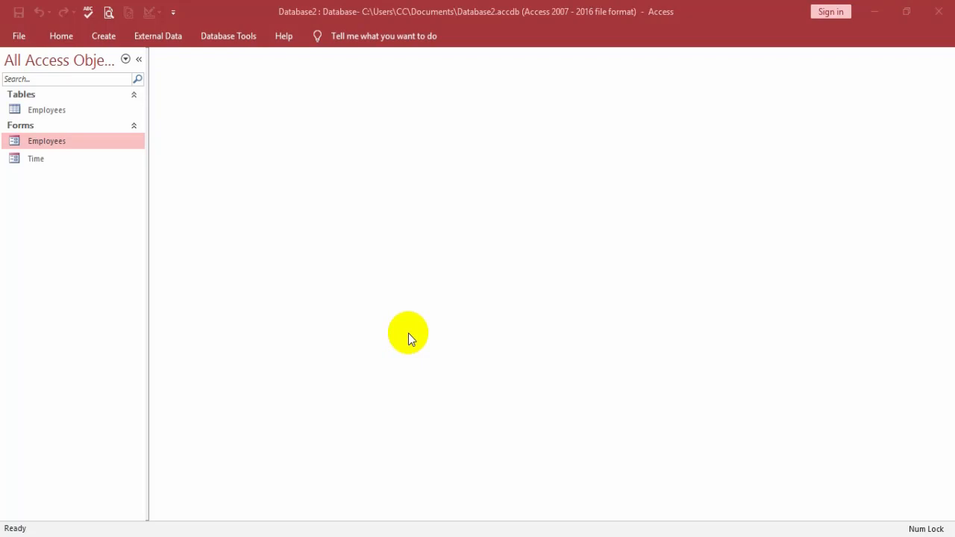
# Step: Open the Employees form for data entry from the navigation pane
pyautogui.click(81, 112)
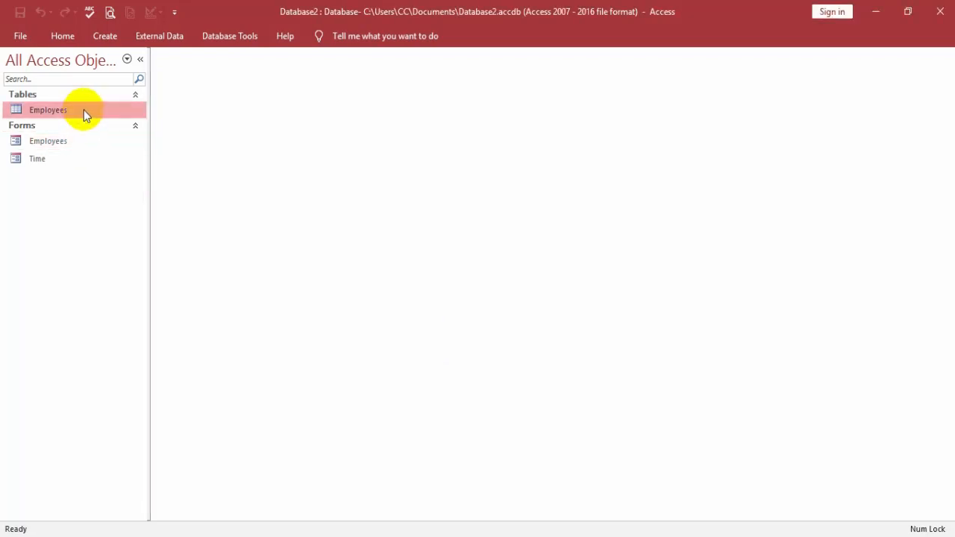
pyautogui.click(55, 141)
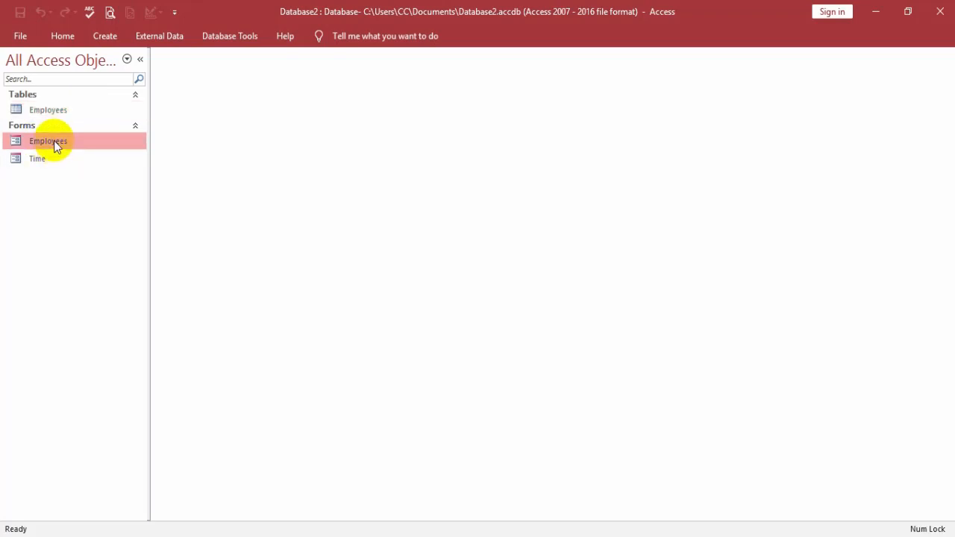
pyautogui.rightClick(61, 142)
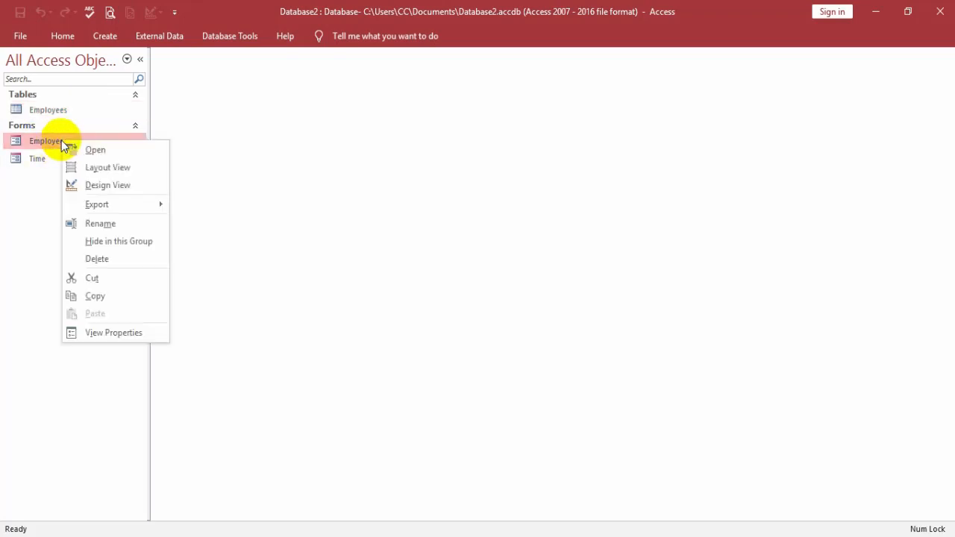
pyautogui.click(125, 148)
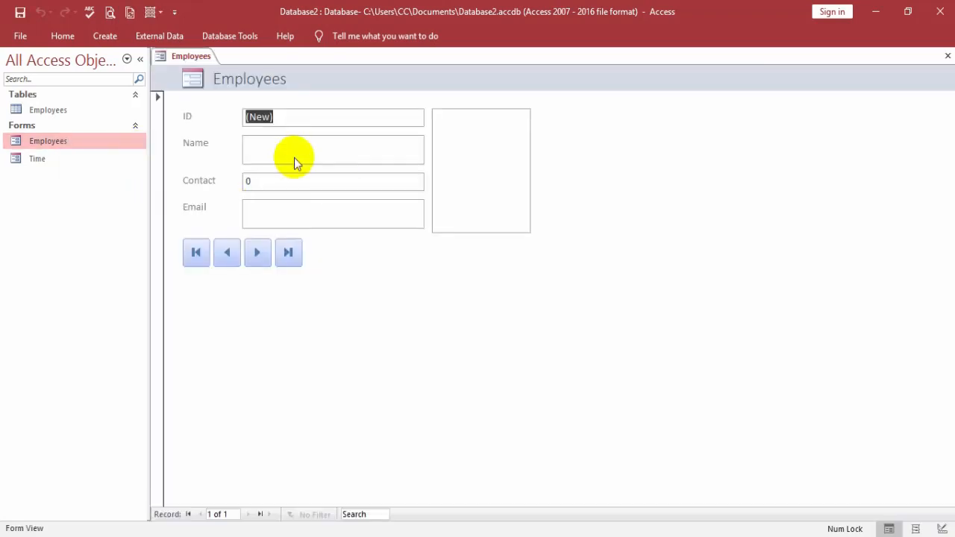
# Step: Enter the first employee's name, contact number and e-mail address
pyautogui.click(324, 151)
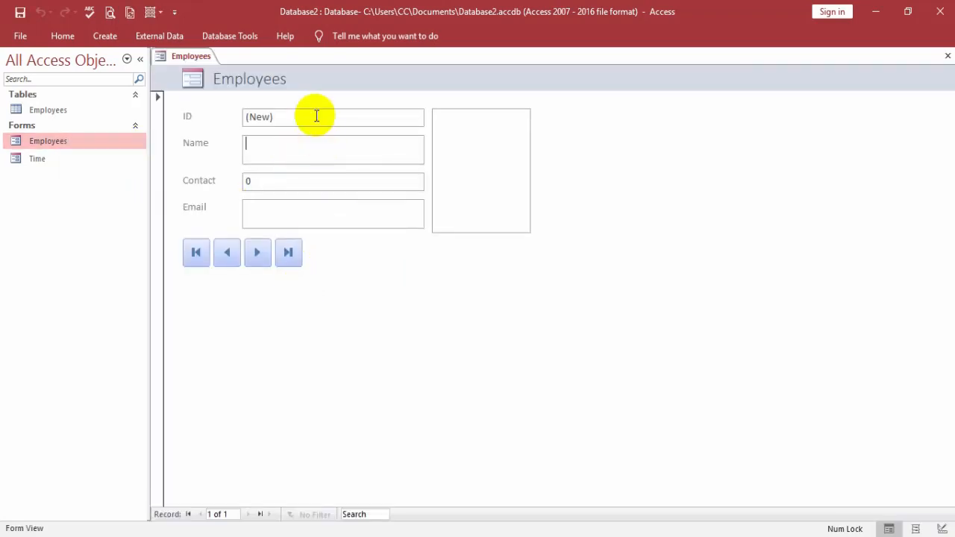
pyautogui.write('Sajid')
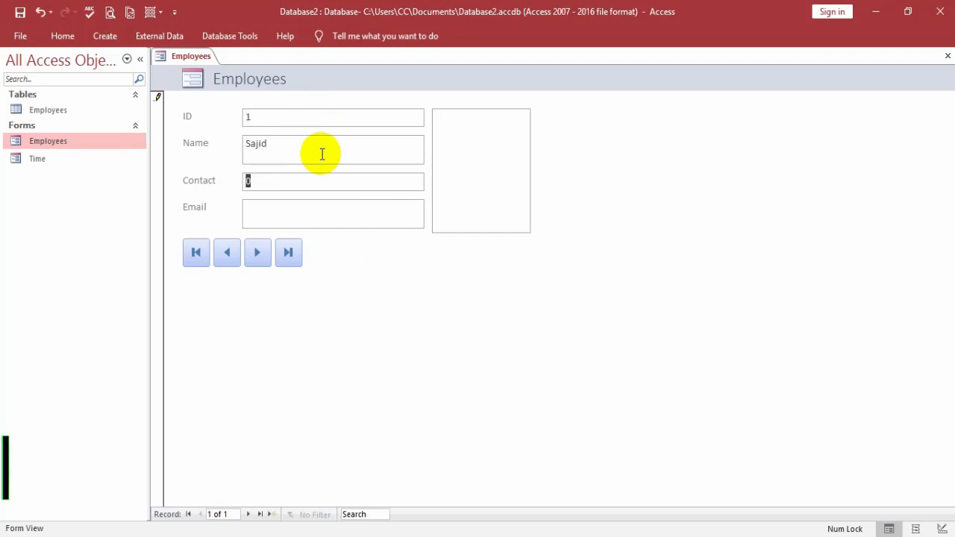
pyautogui.write('0123')
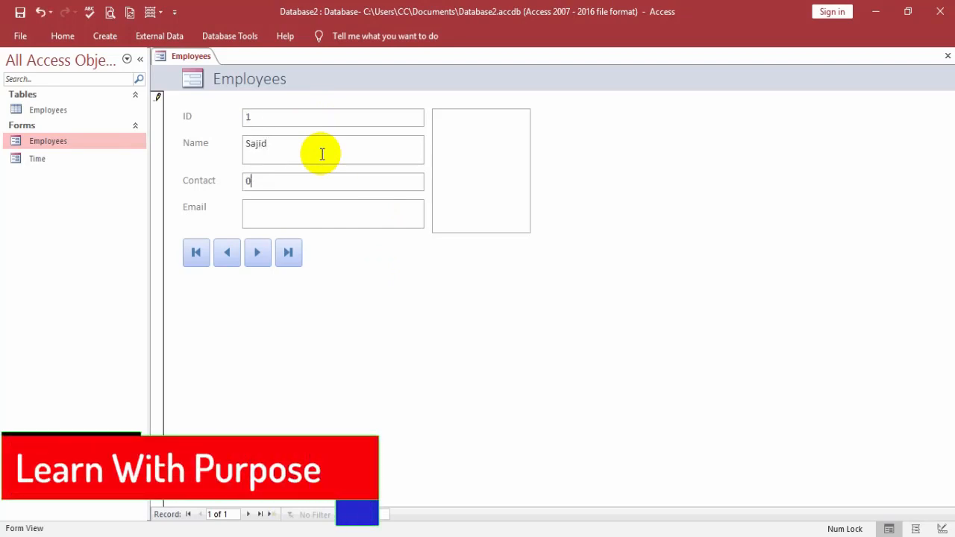
pyautogui.write('456')
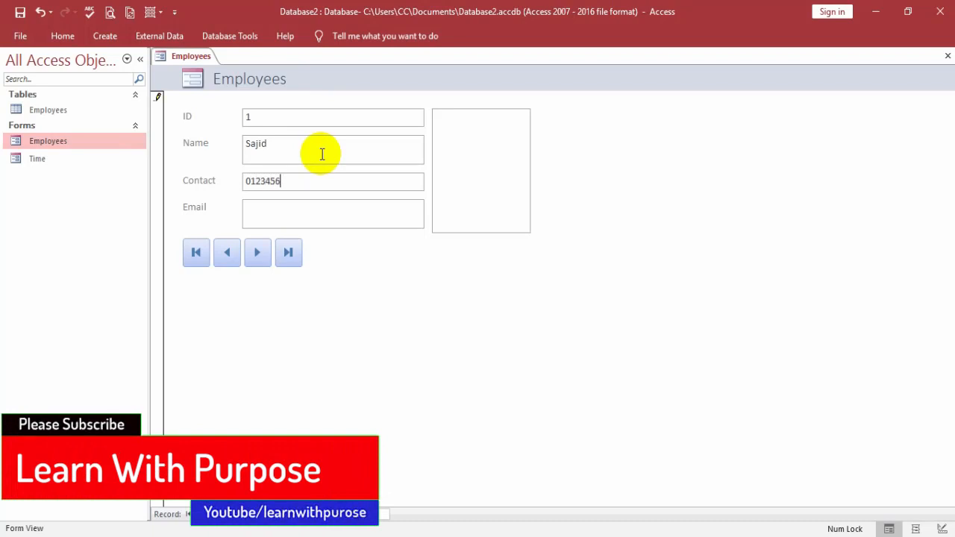
pyautogui.write('789')
pyautogui.press('Tab')
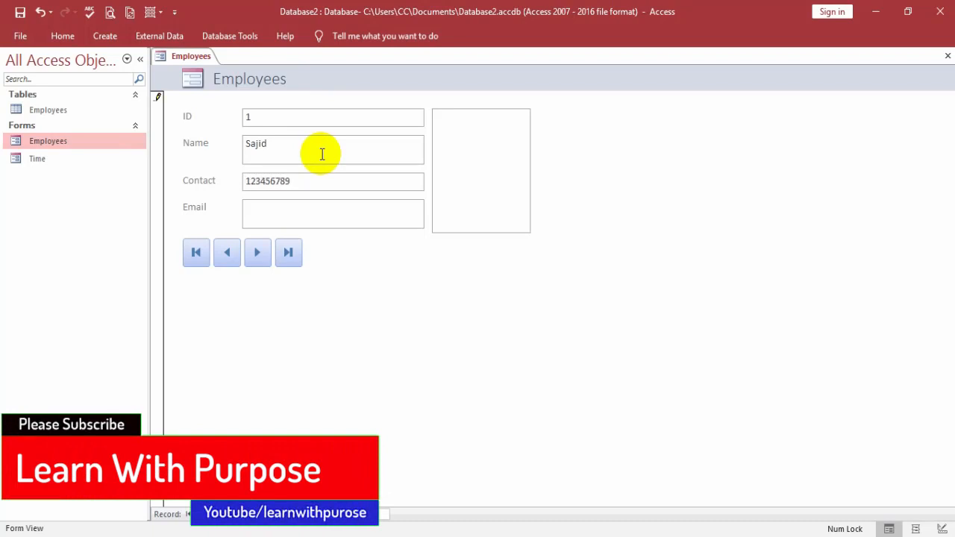
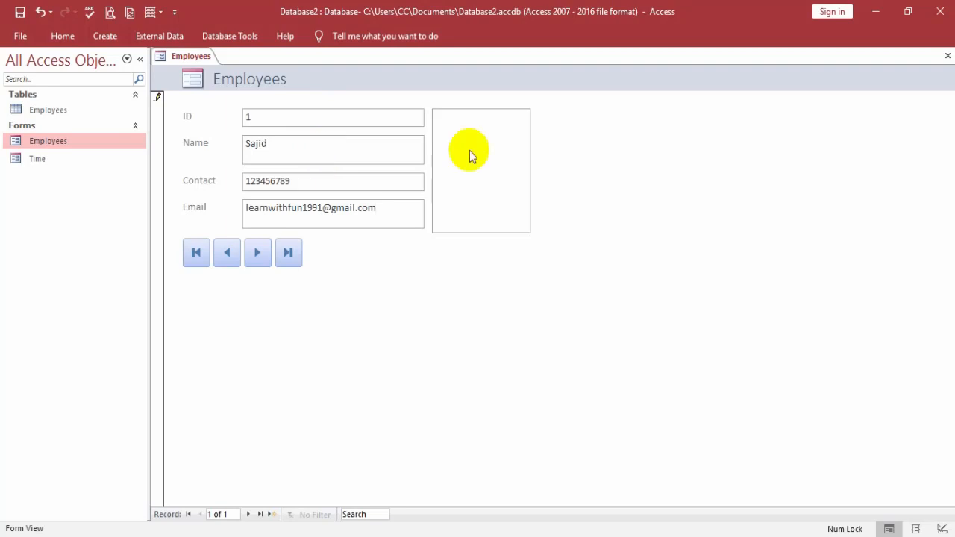
# Step: Attach the striped-shirt portrait from Desktop > pIX as record 1's photo, then go to a new record
pyautogui.click(482, 163)
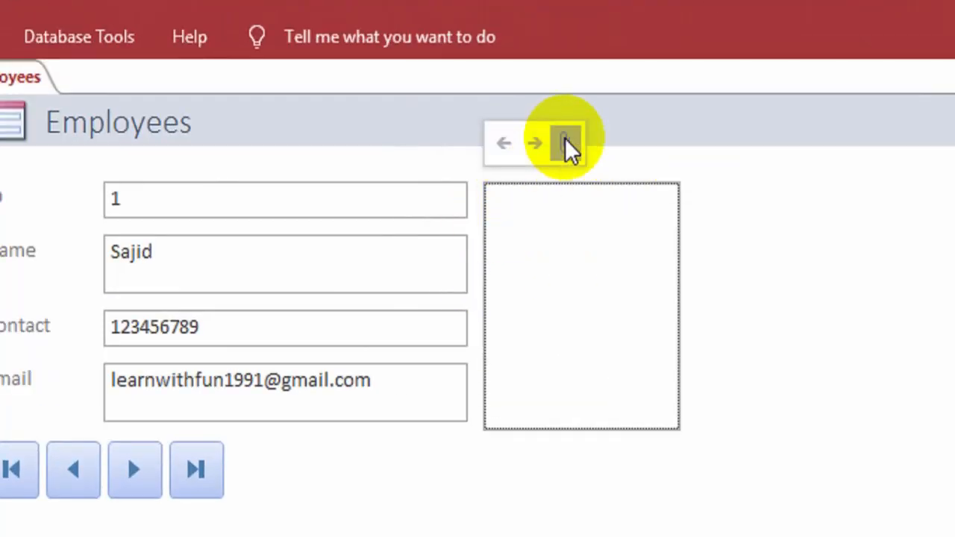
pyautogui.click(565, 143)
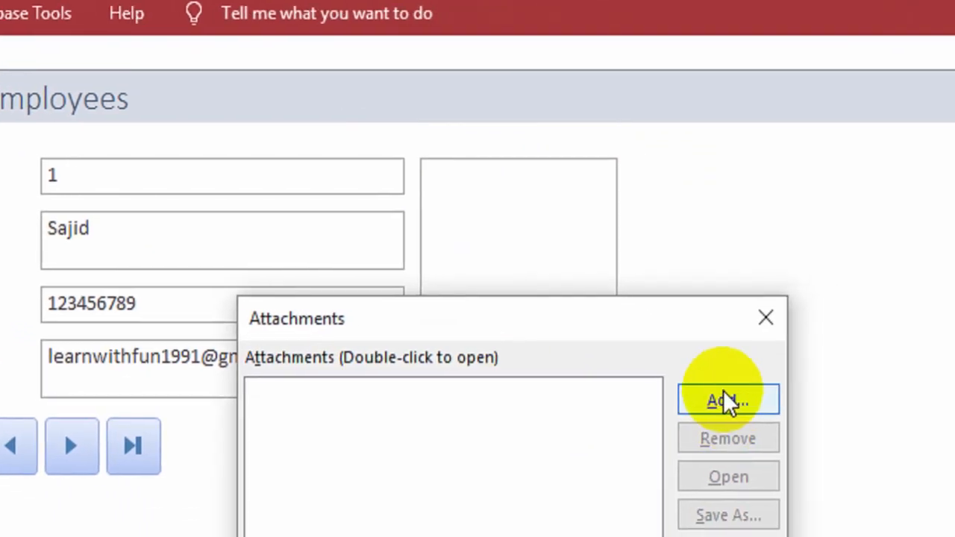
pyautogui.click(786, 414)
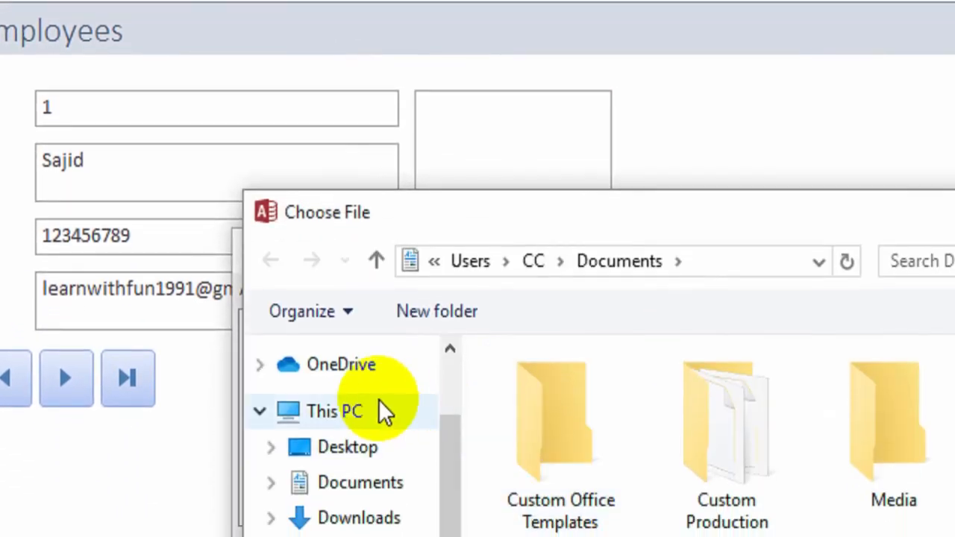
pyautogui.click(374, 448)
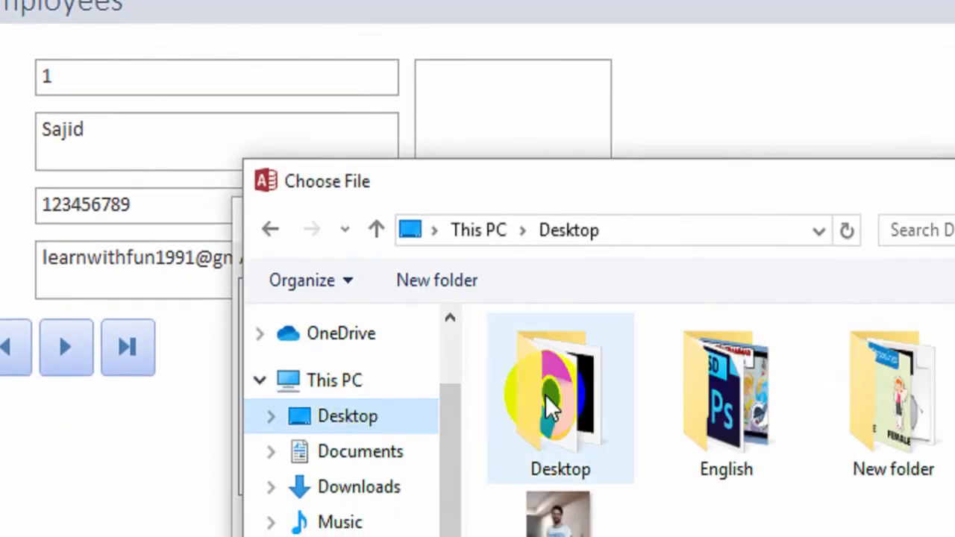
pyautogui.click(549, 426)
pyautogui.doubleClick(550, 395)
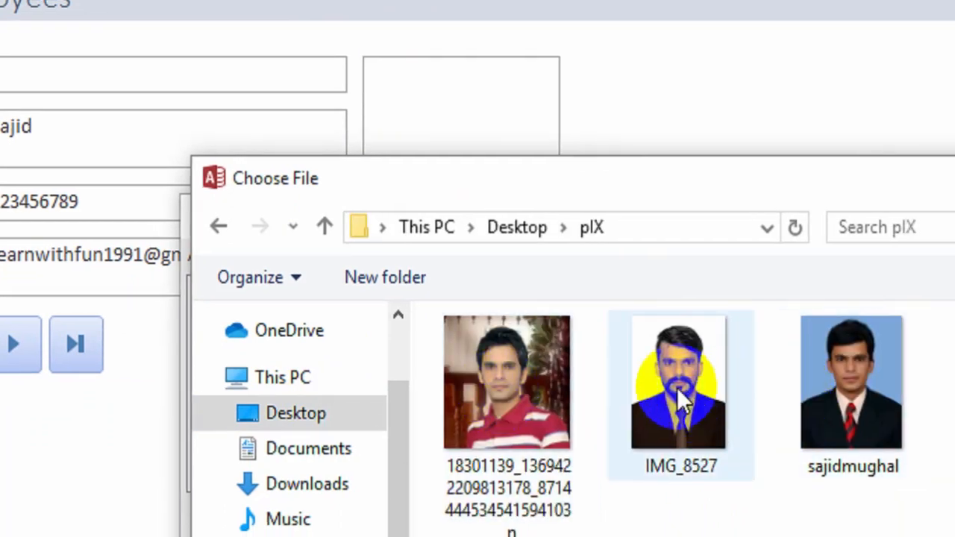
pyautogui.click(680, 389)
pyautogui.click(532, 383)
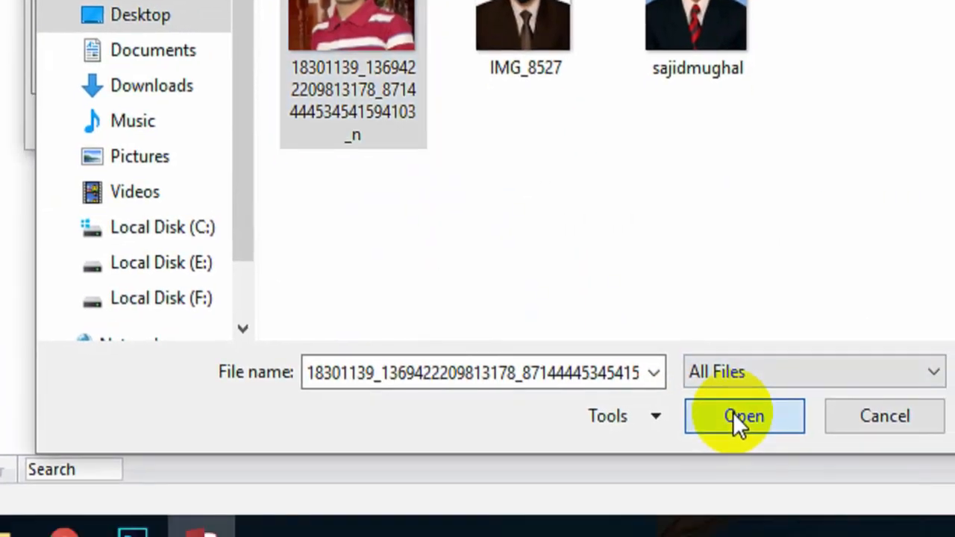
pyautogui.click(761, 506)
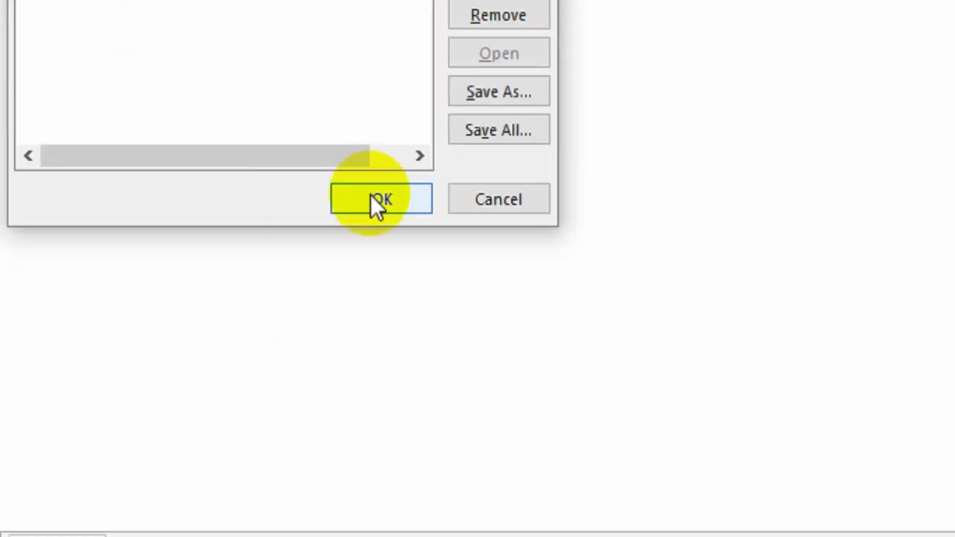
pyautogui.click(379, 202)
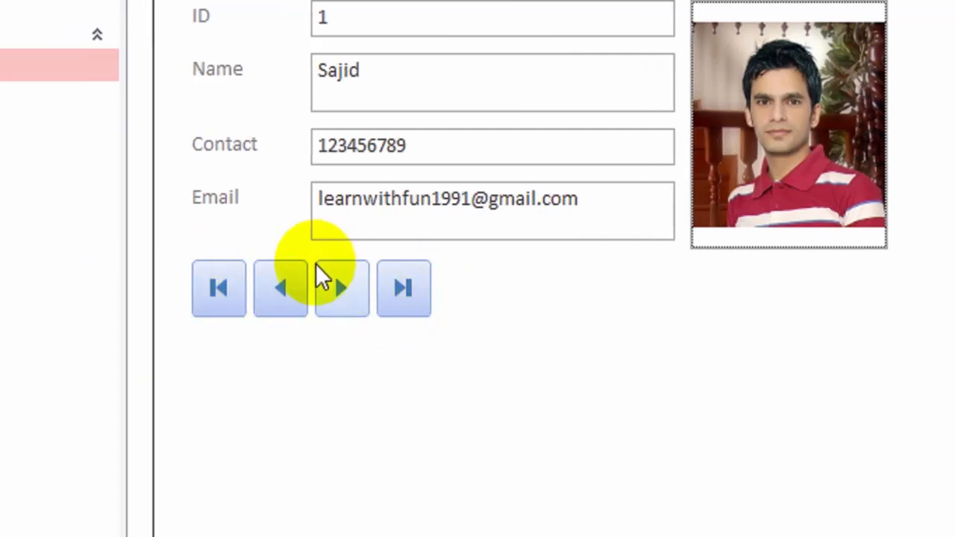
pyautogui.click(342, 292)
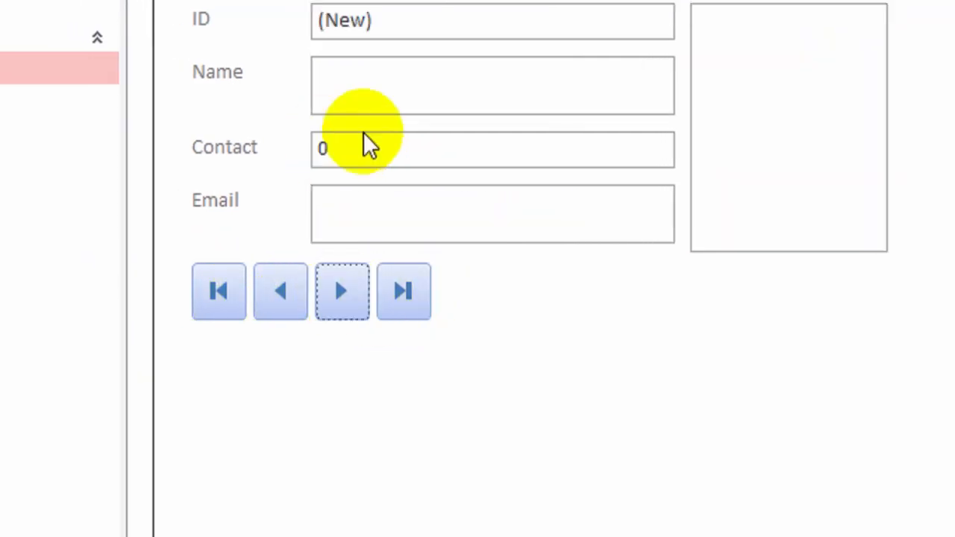
# Step: Enter the second employee's name, contact number and e-mail address, correcting a name typo
pyautogui.click(444, 82)
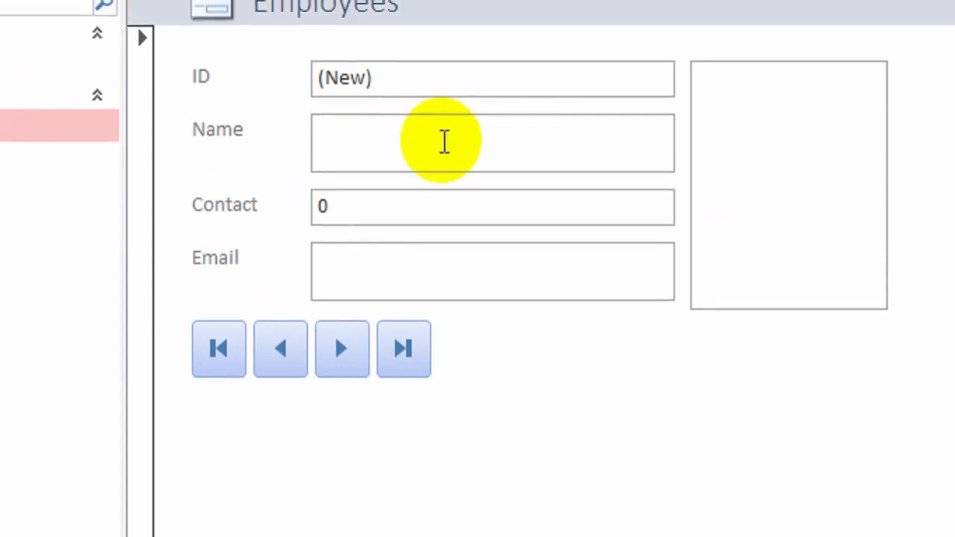
pyautogui.write('SAee')
pyautogui.press('BackSpace')
pyautogui.press('BackSpace')
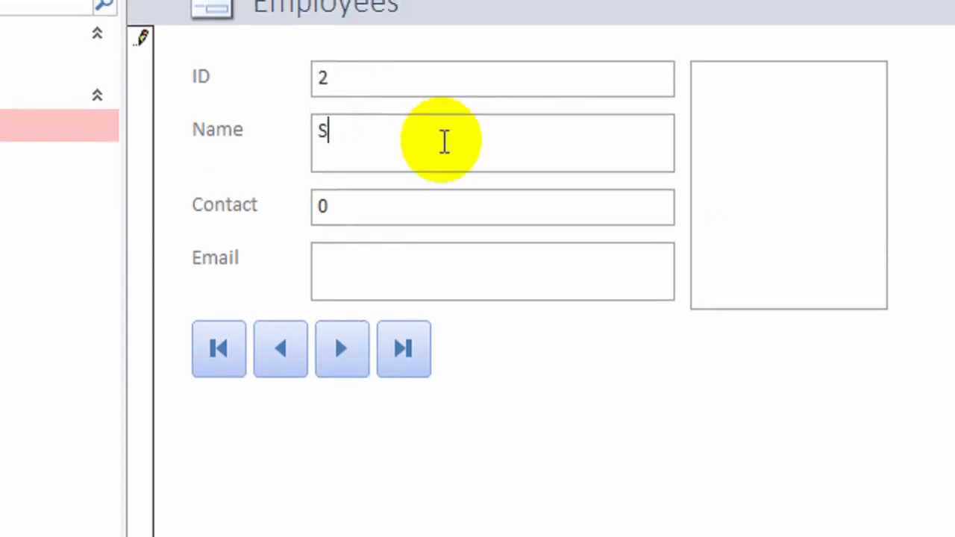
pyautogui.write('aeed')
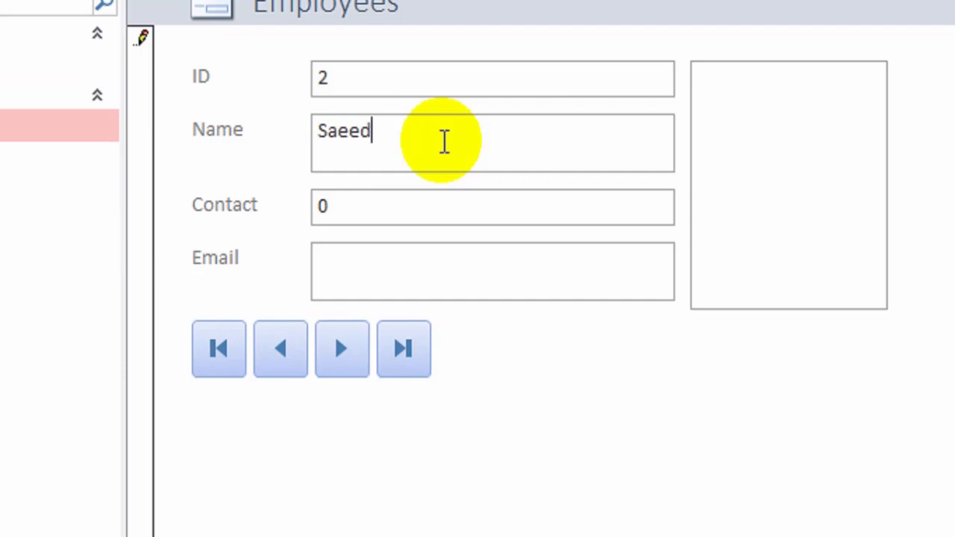
pyautogui.press('Tab')
pyautogui.write('112222222')
pyautogui.press('Tab')
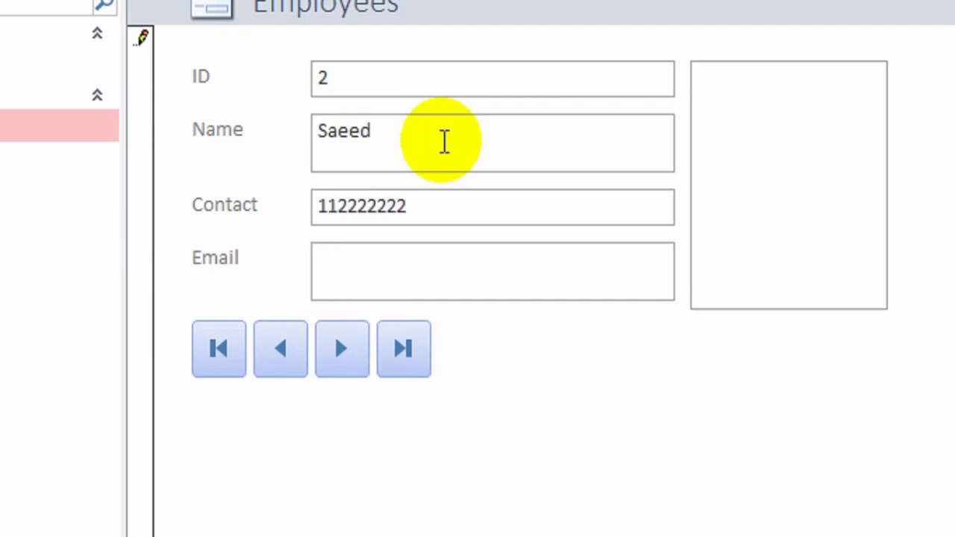
pyautogui.write('1222@')
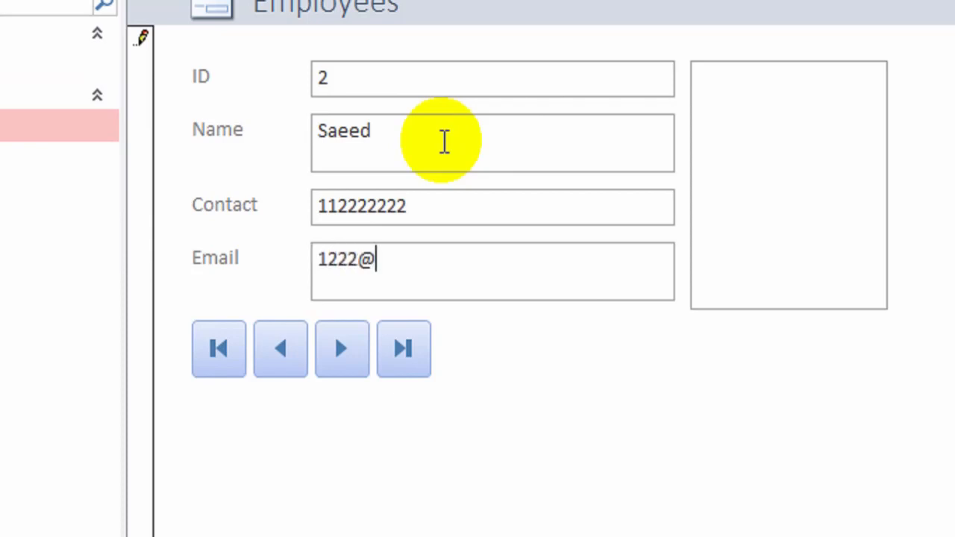
pyautogui.write('abc.com')
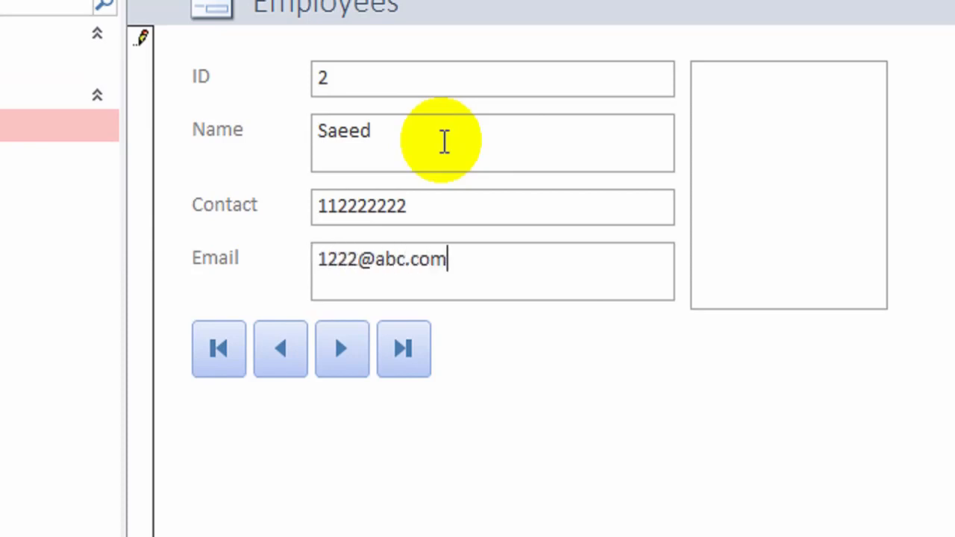
# Step: Attach IMG_8527 as record 2's photo, then return to the first record
pyautogui.click(782, 79)
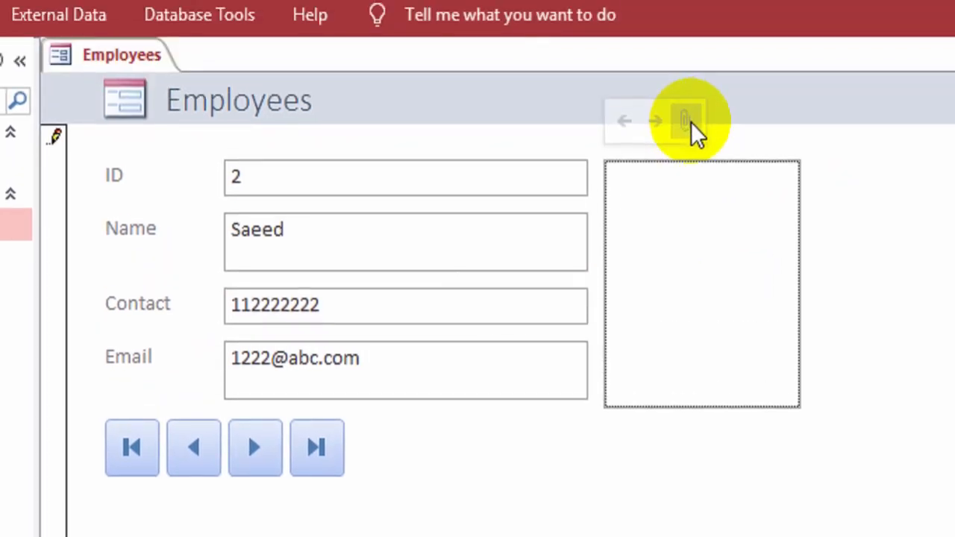
pyautogui.click(685, 39)
pyautogui.click(748, 390)
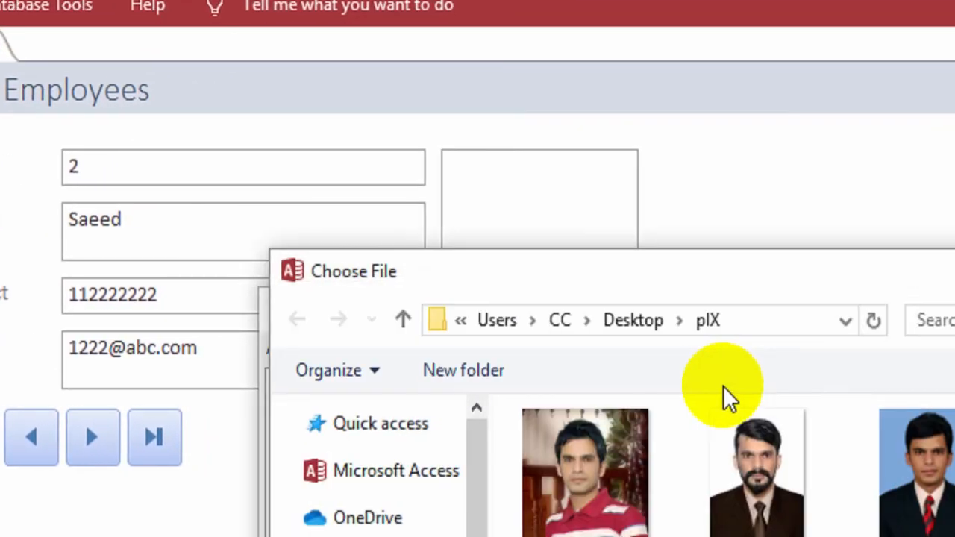
pyautogui.click(796, 497)
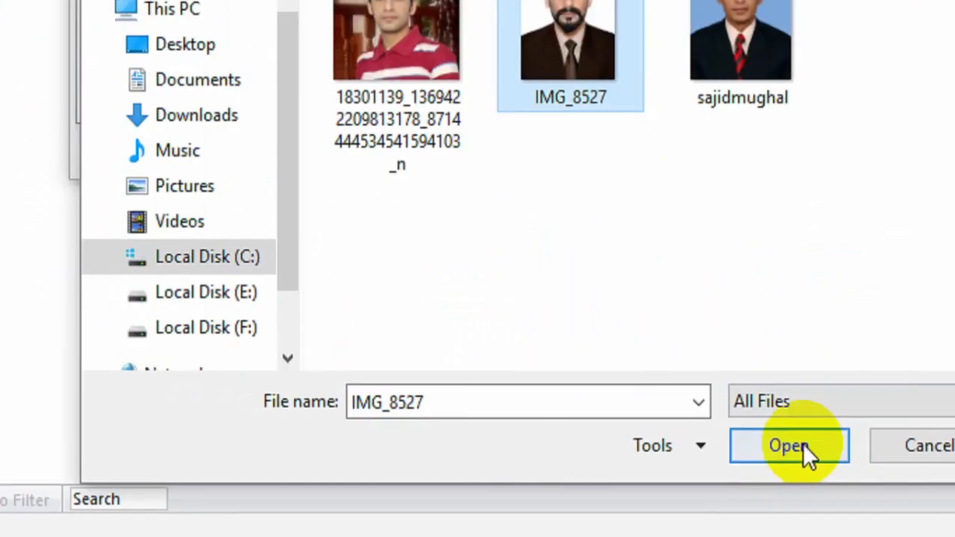
pyautogui.click(739, 476)
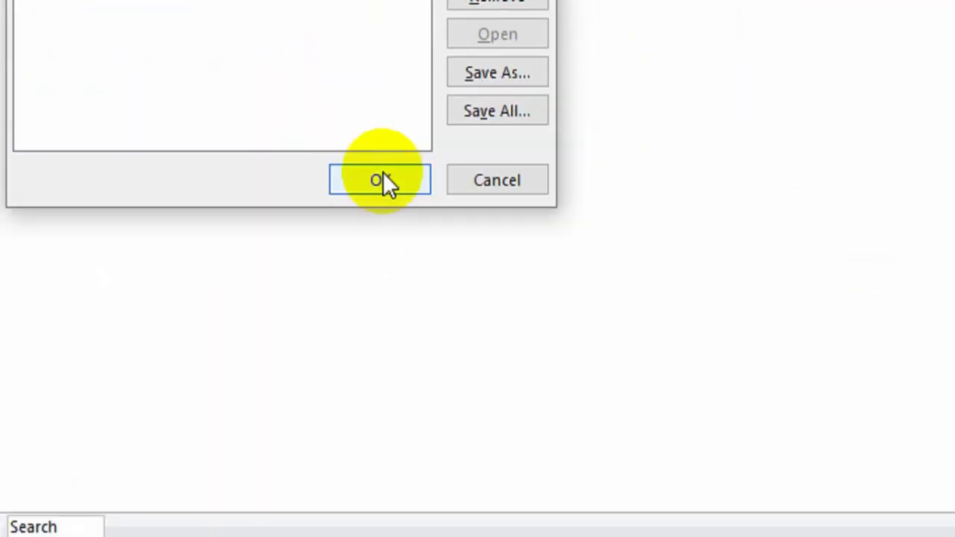
pyautogui.click(383, 180)
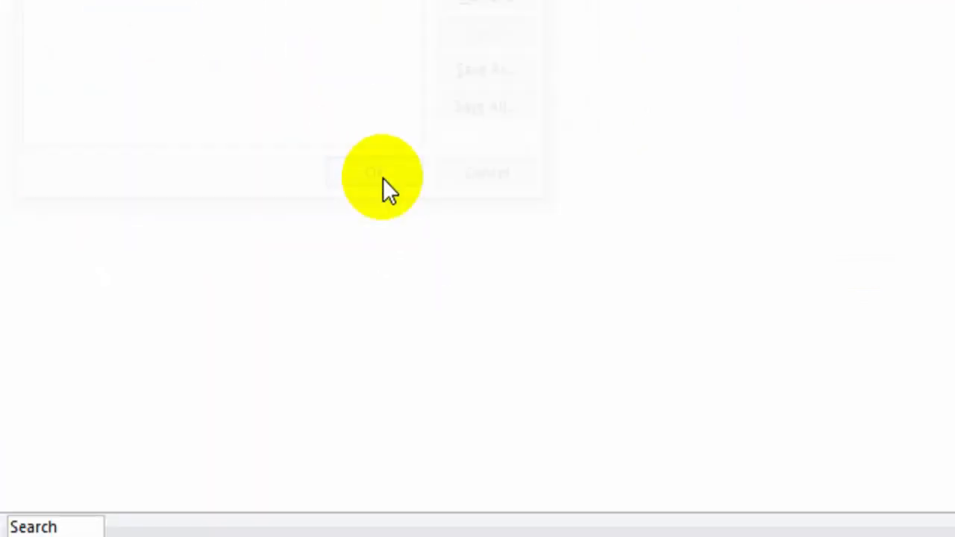
pyautogui.click(135, 238)
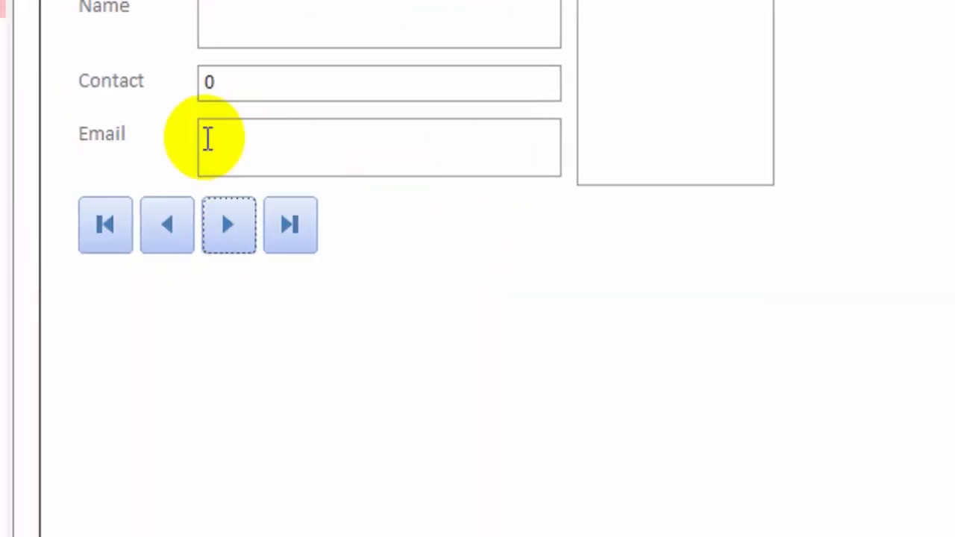
pyautogui.click(81, 218)
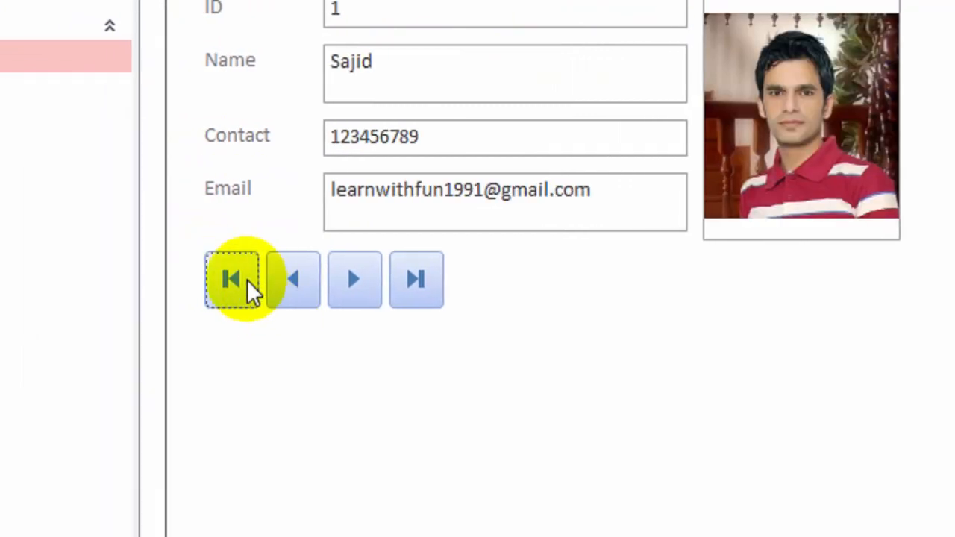
# Step: Test Previous (dismissing the warning), Next and Last Record buttons on the Employees form
pyautogui.click(294, 289)
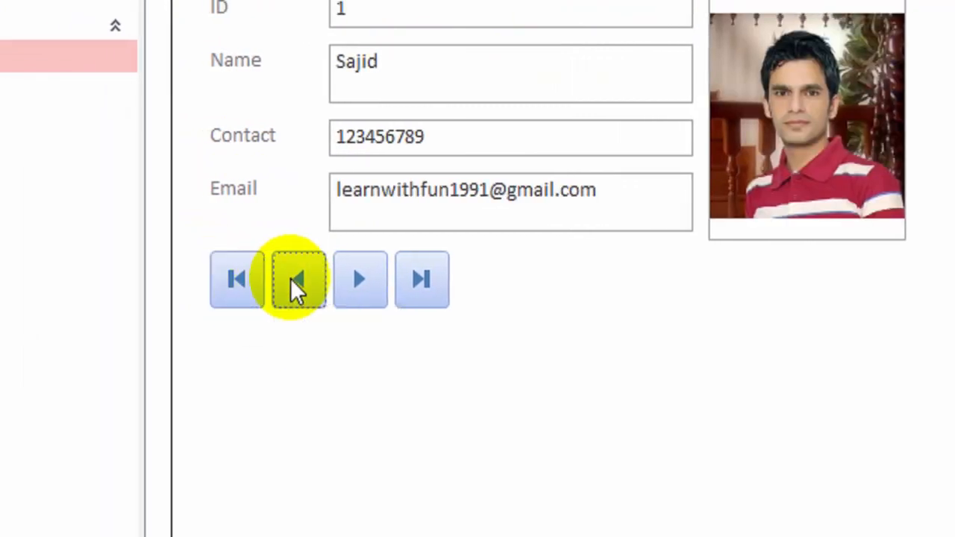
pyautogui.click(720, 228)
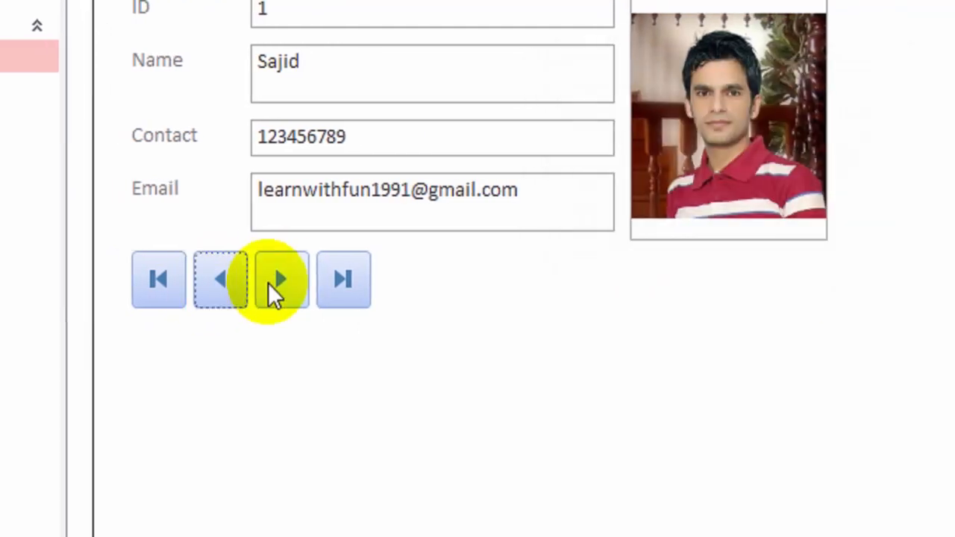
pyautogui.click(259, 282)
pyautogui.click(329, 278)
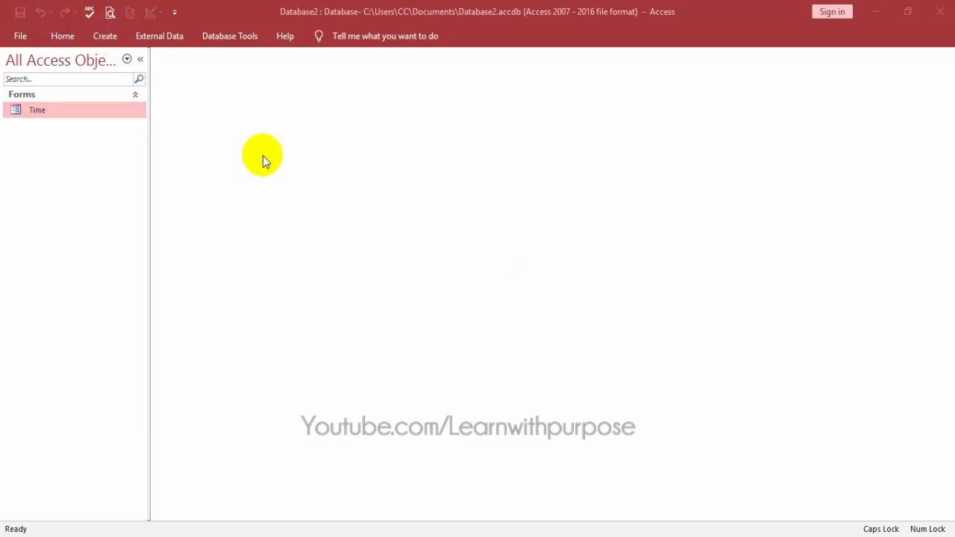
# Step: Create a new blank table and switch Table1 to Design View
pyautogui.click(104, 35)
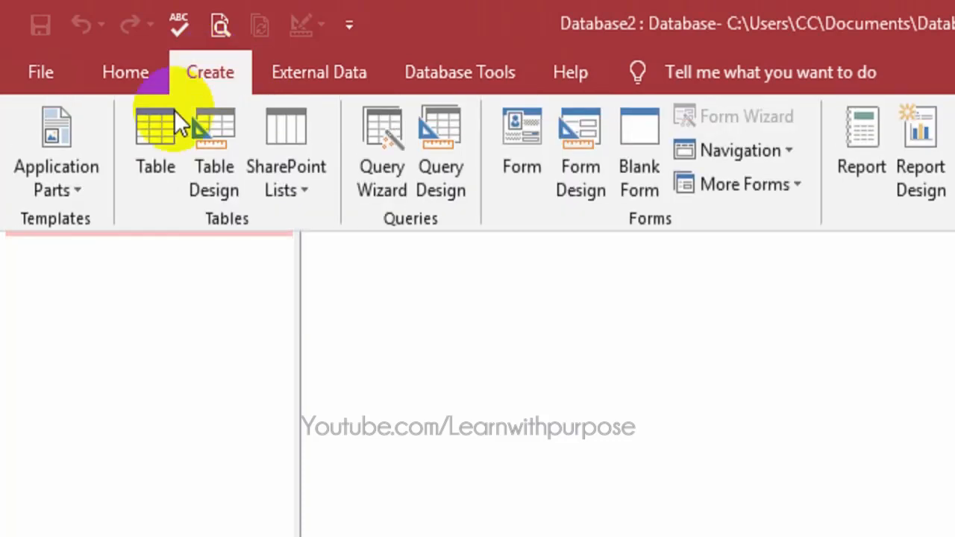
pyautogui.click(147, 152)
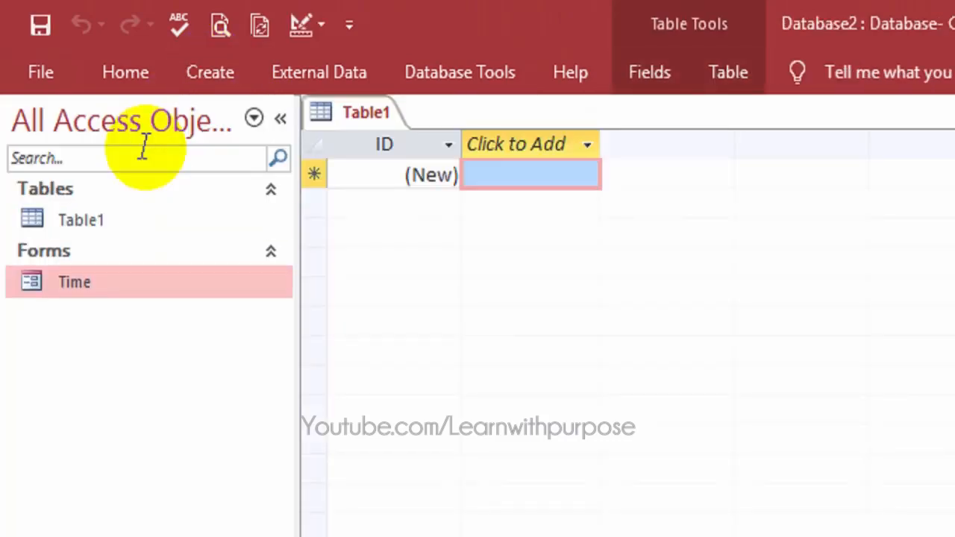
pyautogui.rightClick(365, 114)
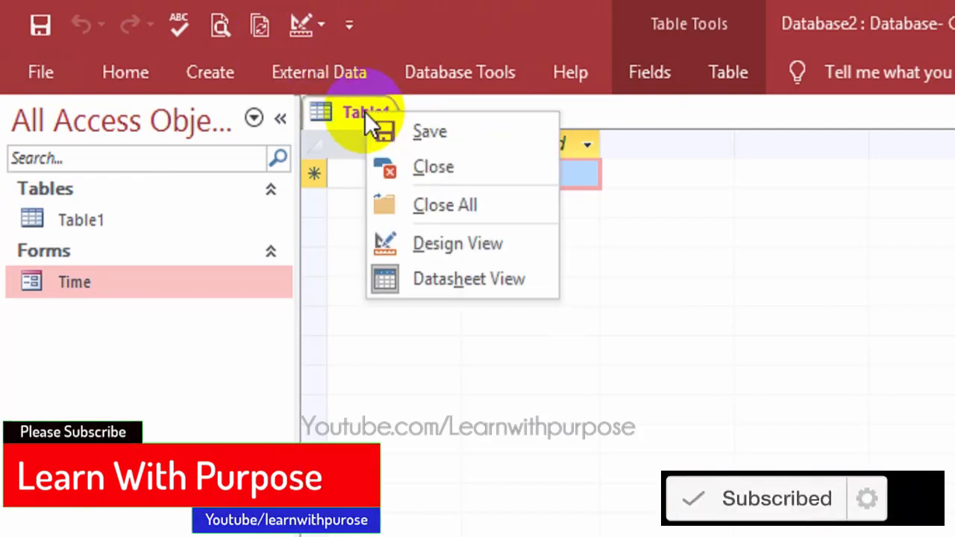
pyautogui.click(462, 244)
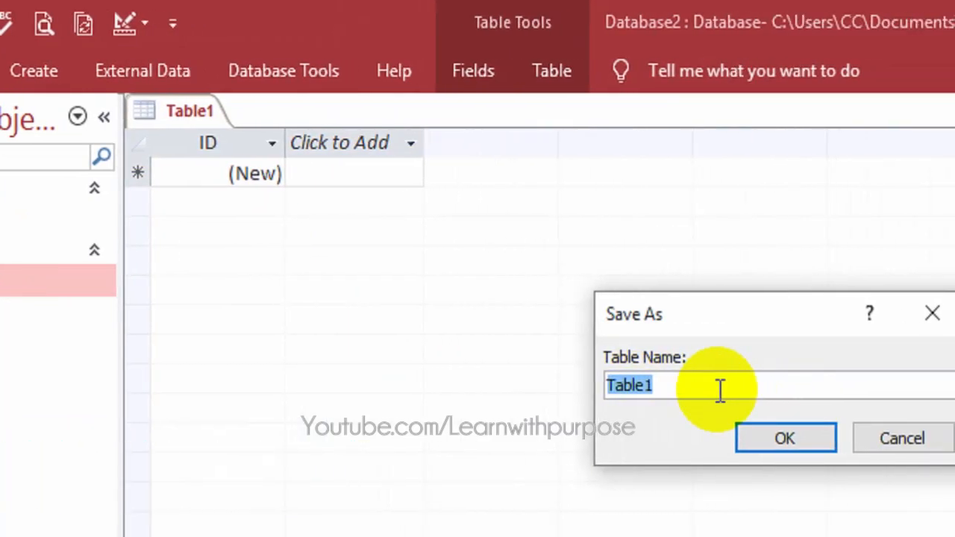
# Step: Save the new table under the name Employees
pyautogui.press('BackSpace')
pyautogui.write('Em')
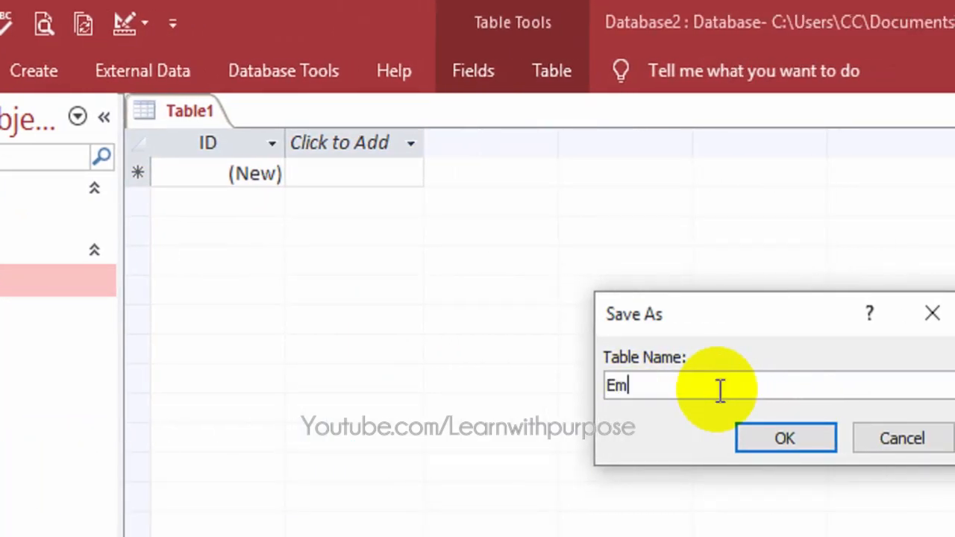
pyautogui.write('ployew')
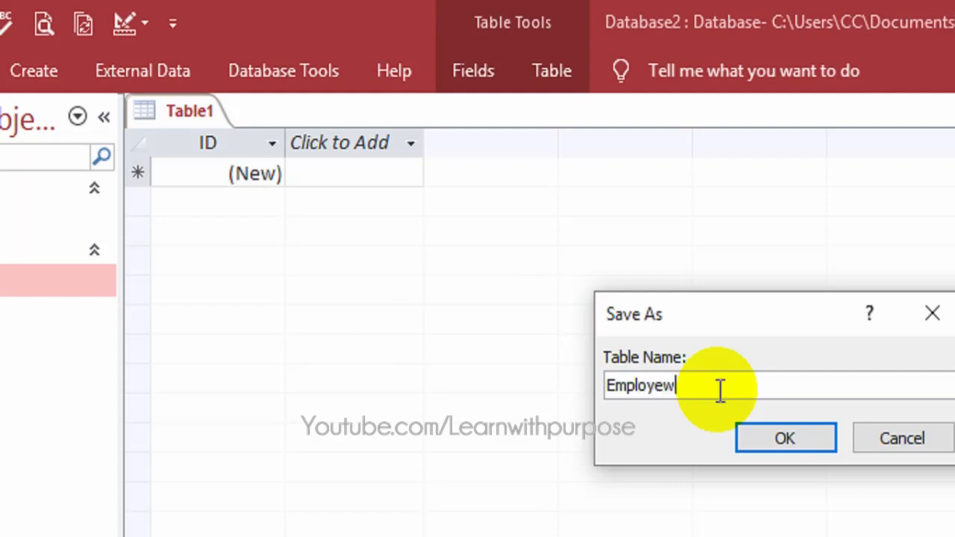
pyautogui.press('BackSpace')
pyautogui.write('es')
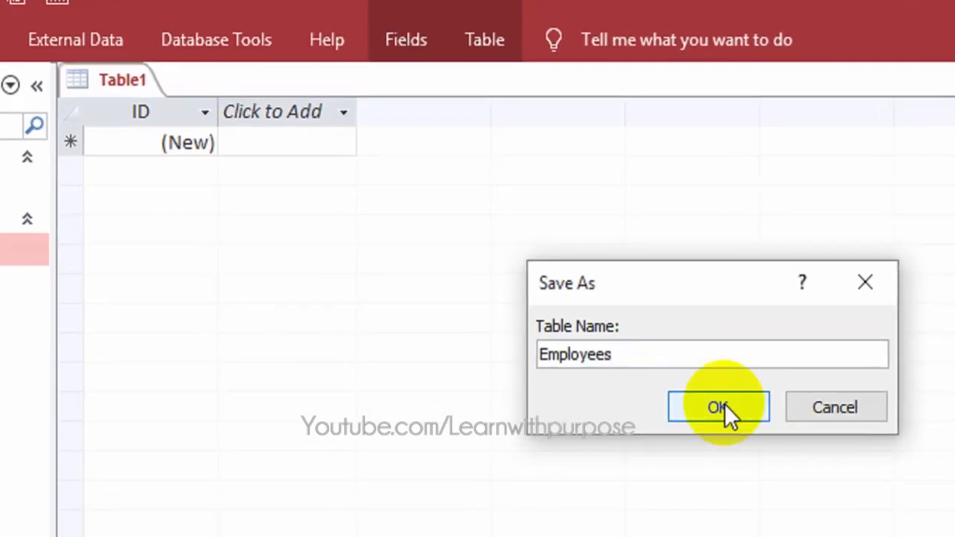
pyautogui.click(720, 407)
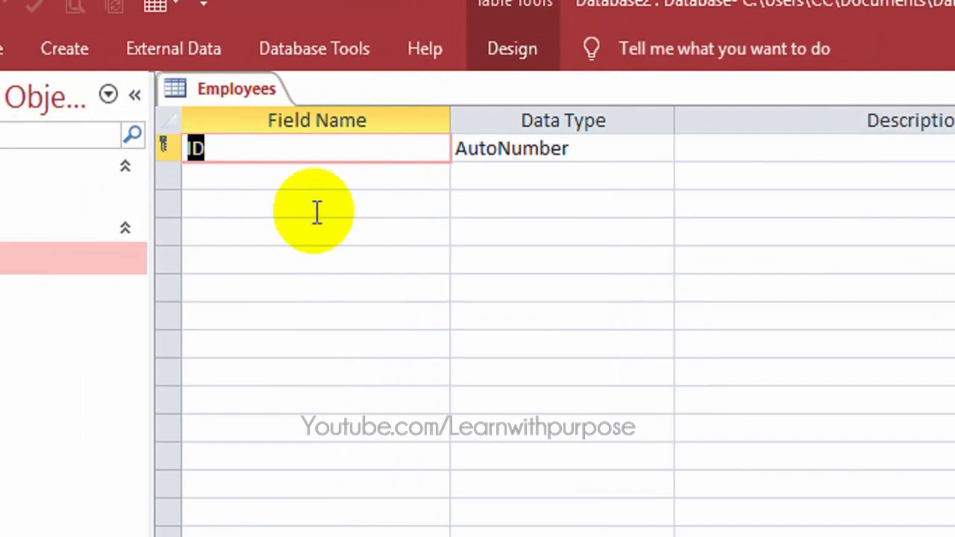
# Step: Add Name, Contact and Email fields below ID, dismissing the reserved-word warning
pyautogui.press('Down')
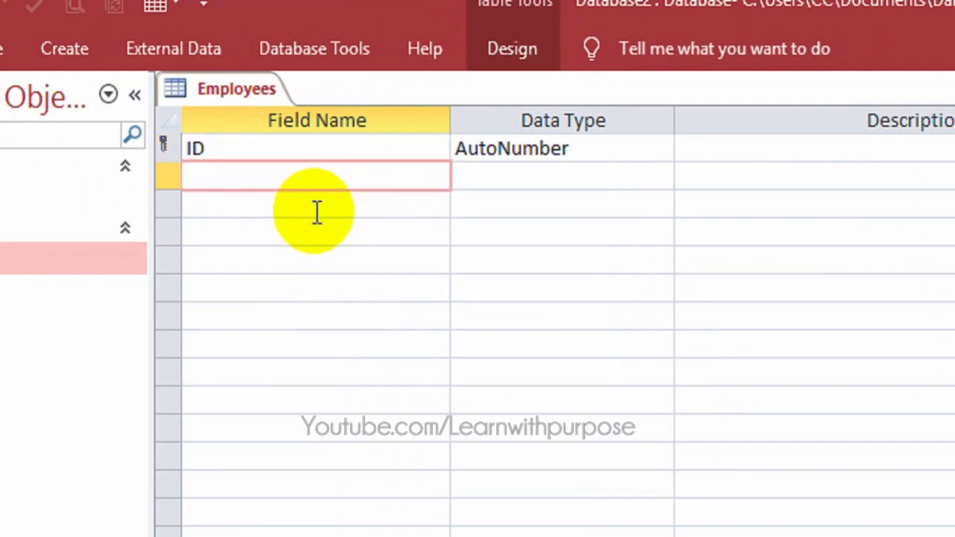
pyautogui.press('Up')
pyautogui.press('Down')
pyautogui.write('Name')
pyautogui.press('Down')
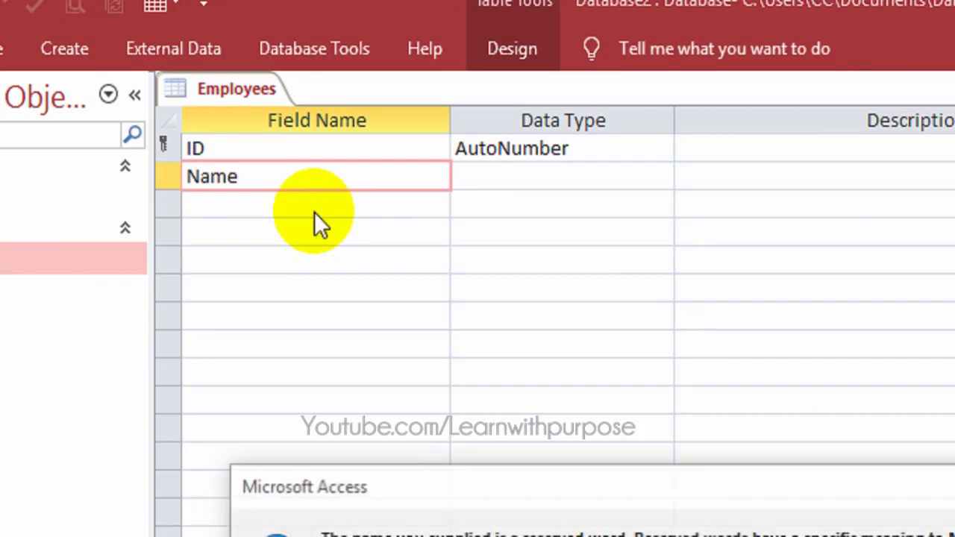
pyautogui.press('Return')
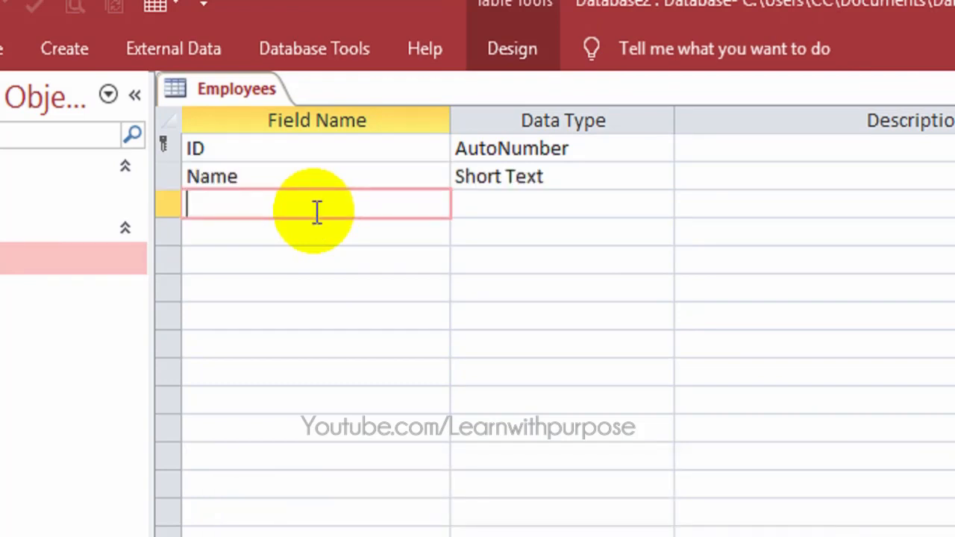
pyautogui.write('Contact')
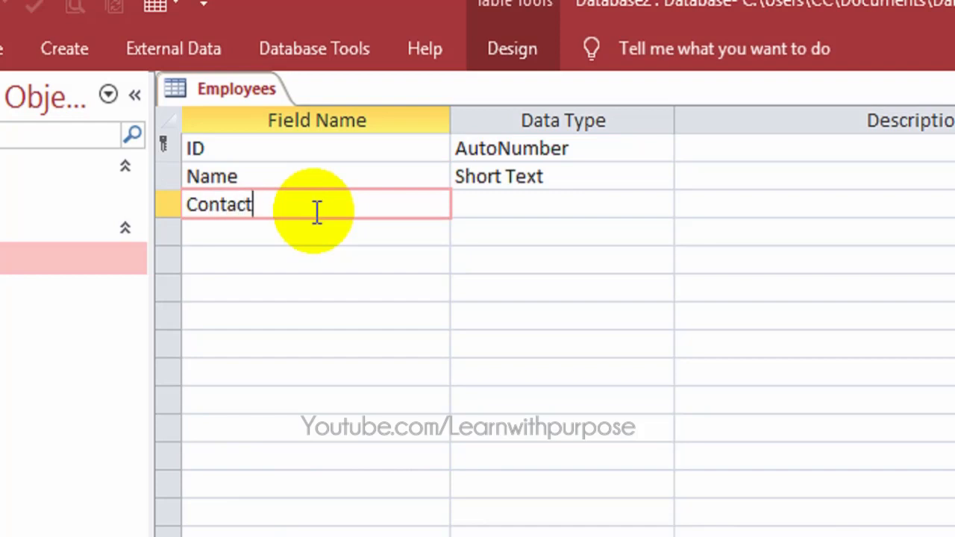
pyautogui.press('Down')
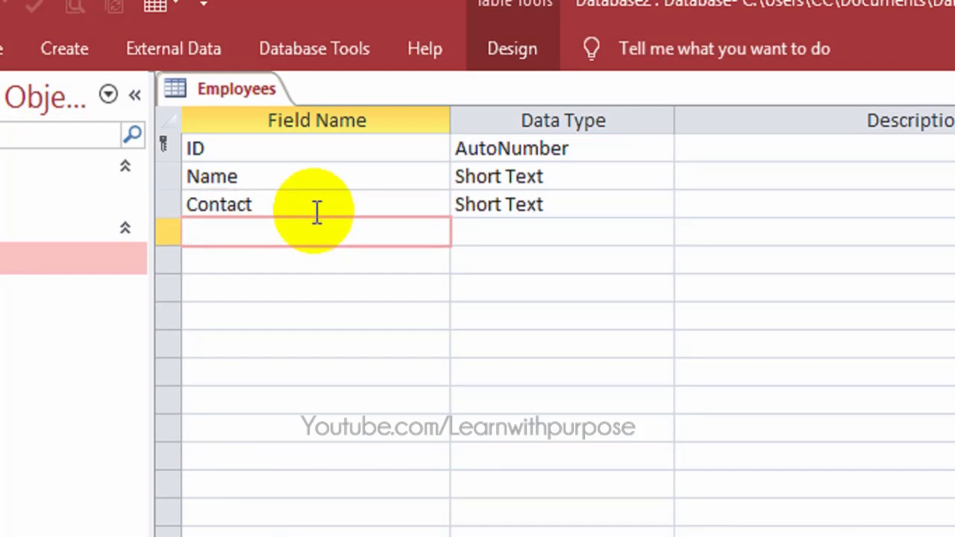
pyautogui.write('Email')
pyautogui.press('Down')
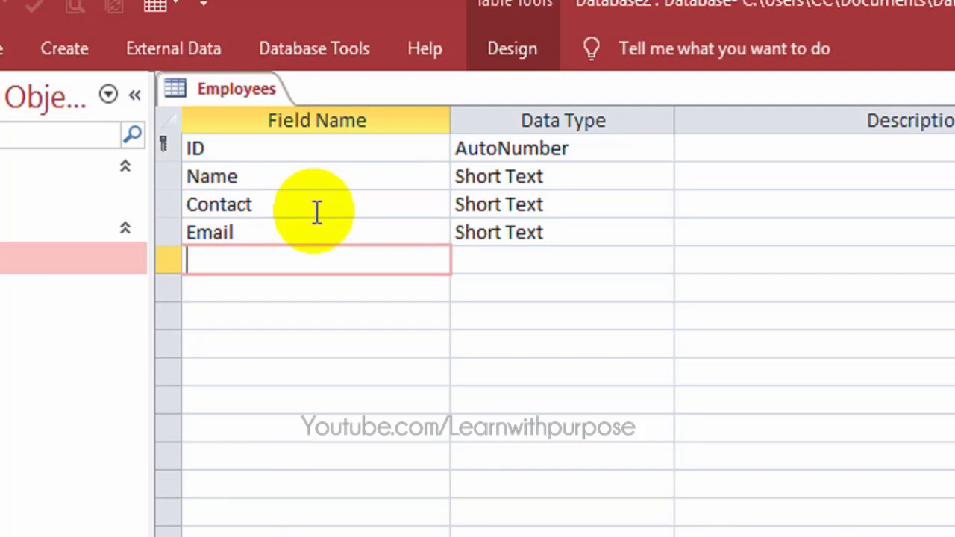
# Step: Add a Photo field of type Attachment and change Contact's data type to Number
pyautogui.press('Up')
pyautogui.press('Down')
pyautogui.write('Photo')
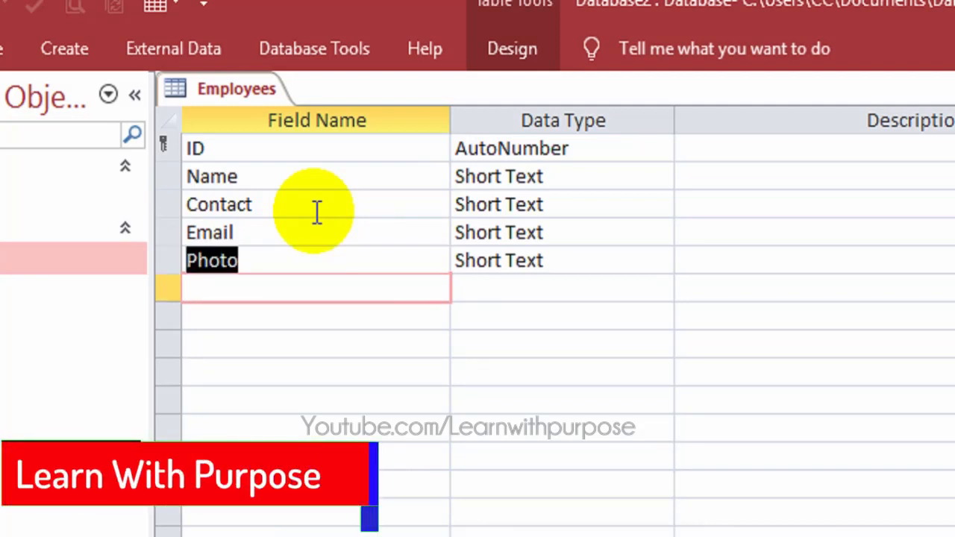
pyautogui.press('Tab')
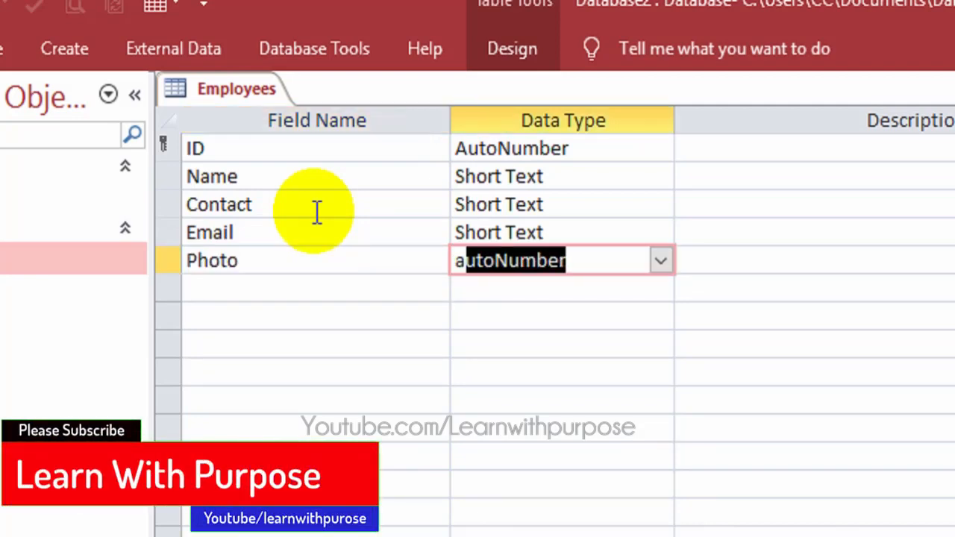
pyautogui.press('Tab')
pyautogui.hotkey('shift', 'Tab')
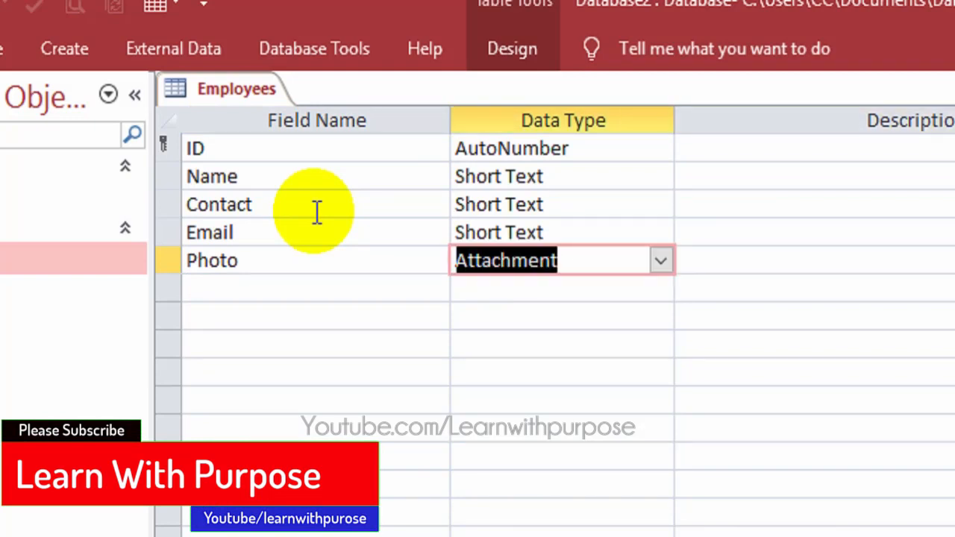
pyautogui.press('Up')
pyautogui.press('Up')
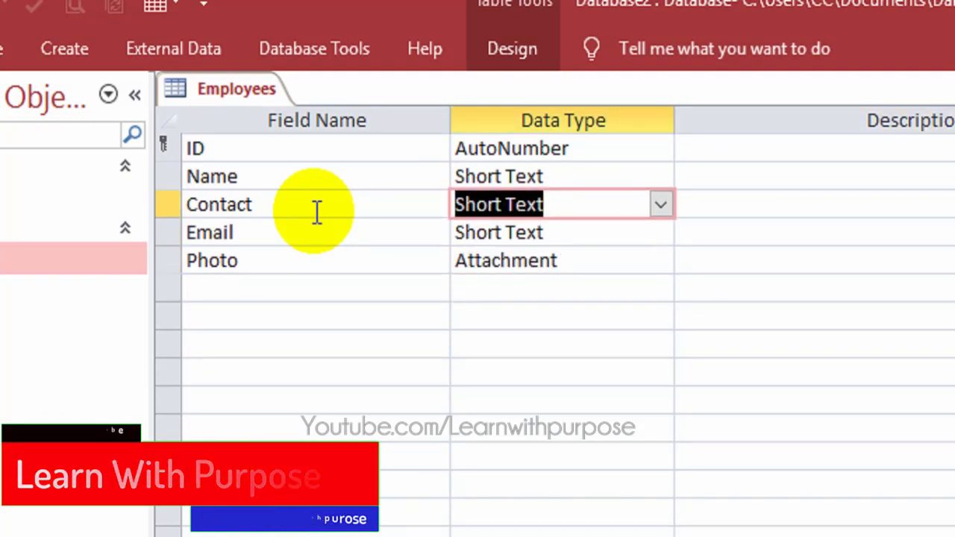
pyautogui.write('number')
pyautogui.press('Down')
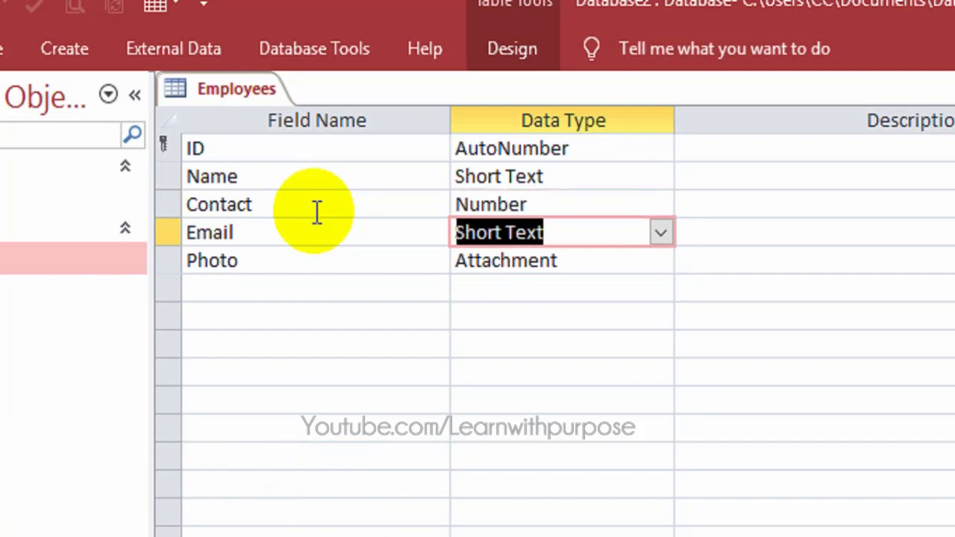
pyautogui.press('Up')
pyautogui.press('Up')
pyautogui.press('Down')
pyautogui.press('Down')
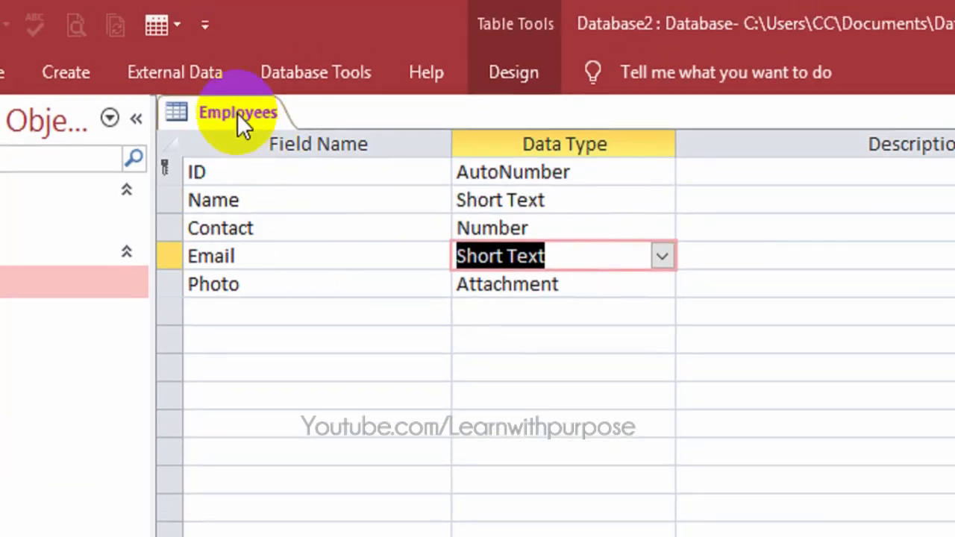
# Step: Save and close the Employees table design, then select Employees in the navigation pane
pyautogui.rightClick(237, 93)
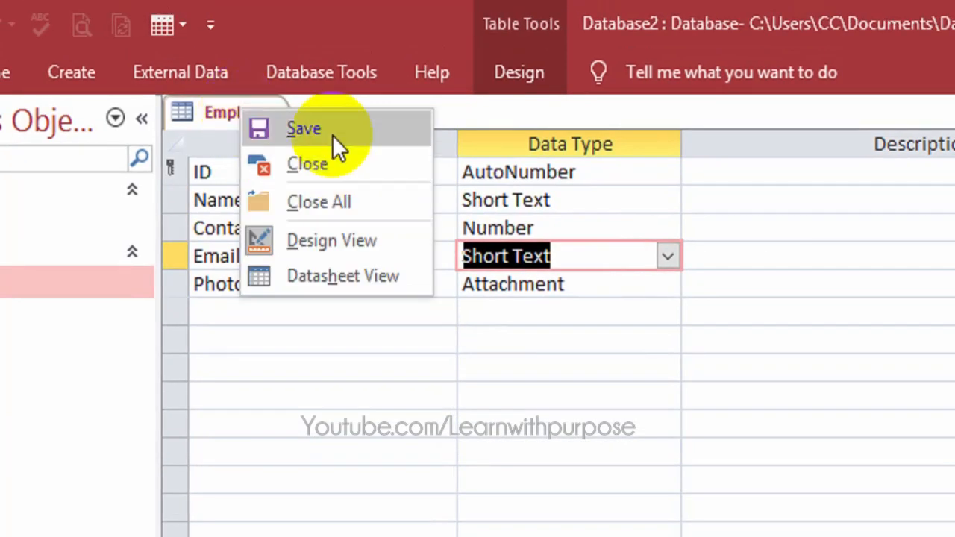
pyautogui.click(333, 109)
pyautogui.rightClick(243, 106)
pyautogui.click(321, 158)
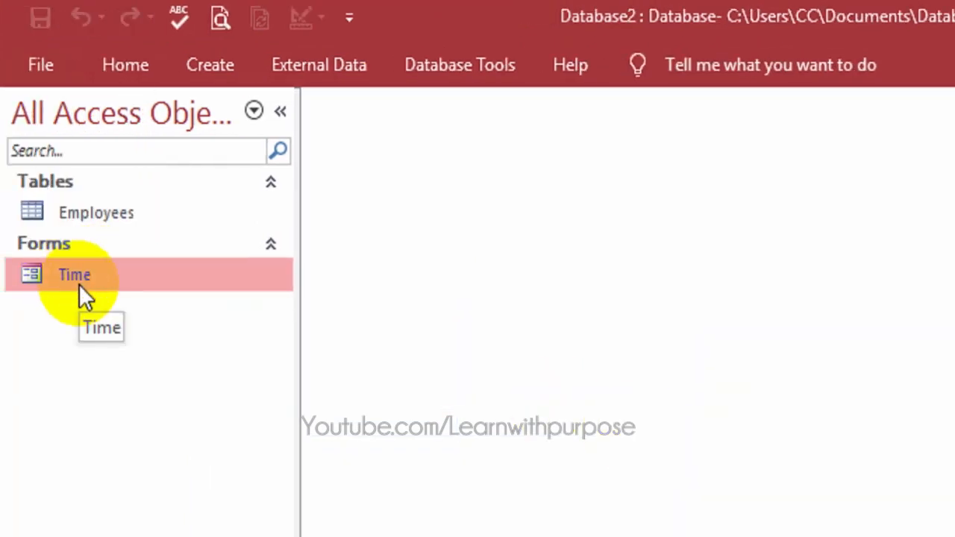
pyautogui.click(102, 213)
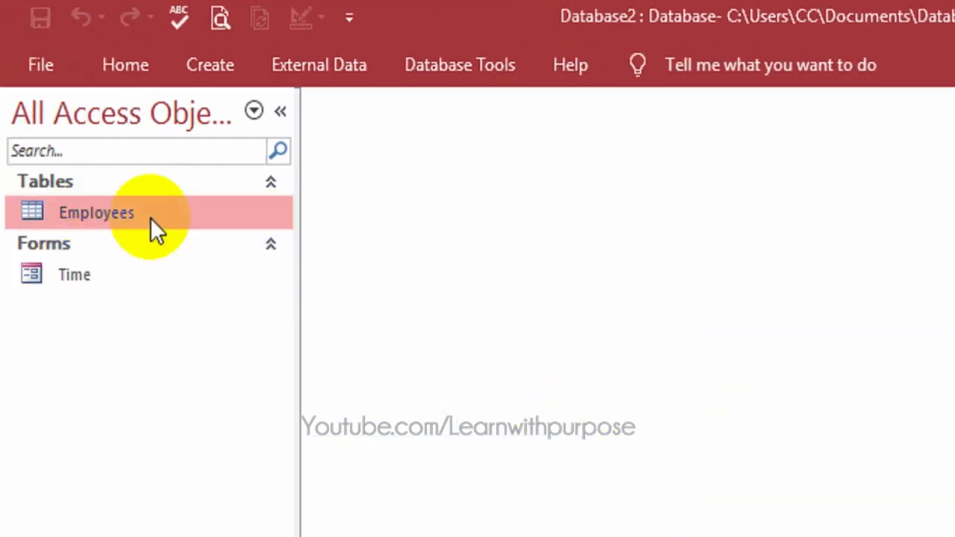
pyautogui.click(222, 64)
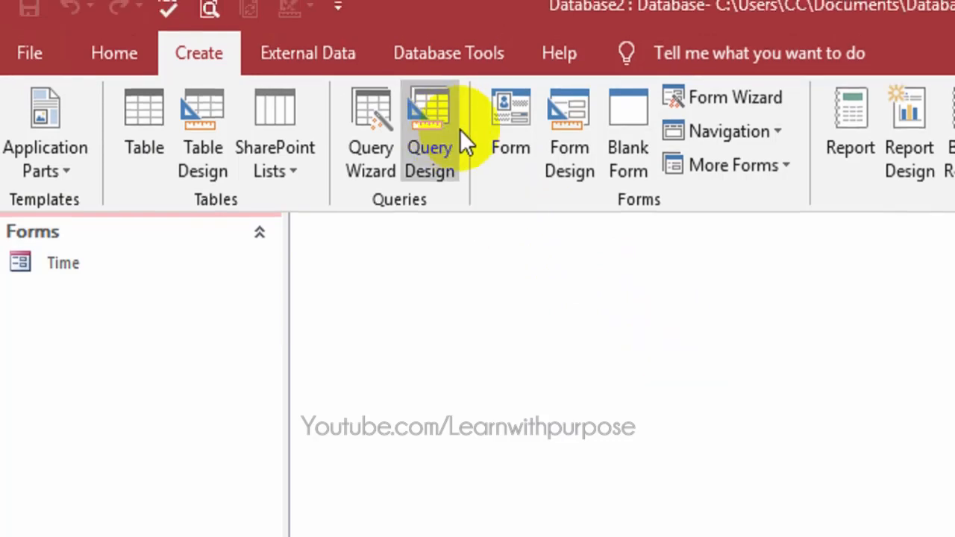
# Step: Generate a form from the Employees table and switch it to Design View
pyautogui.click(507, 134)
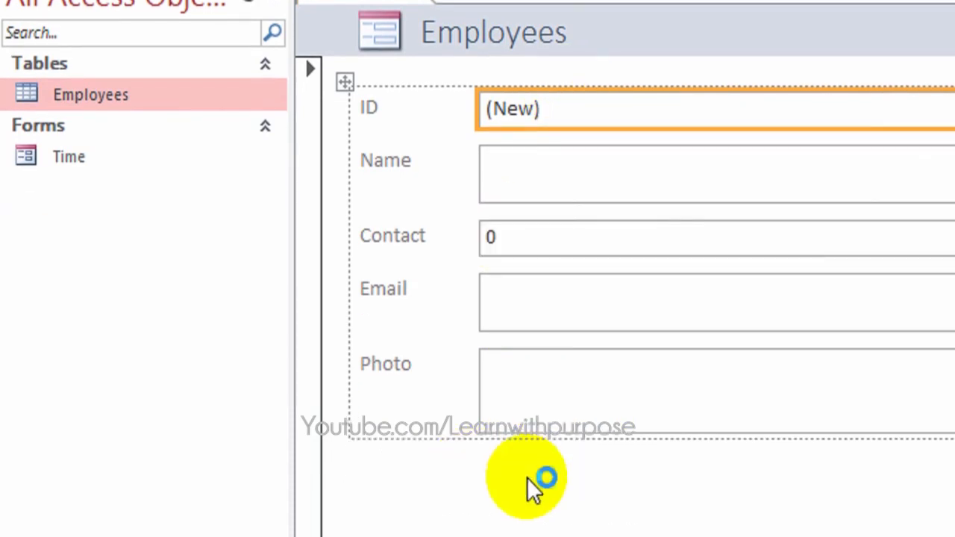
pyautogui.click(539, 323)
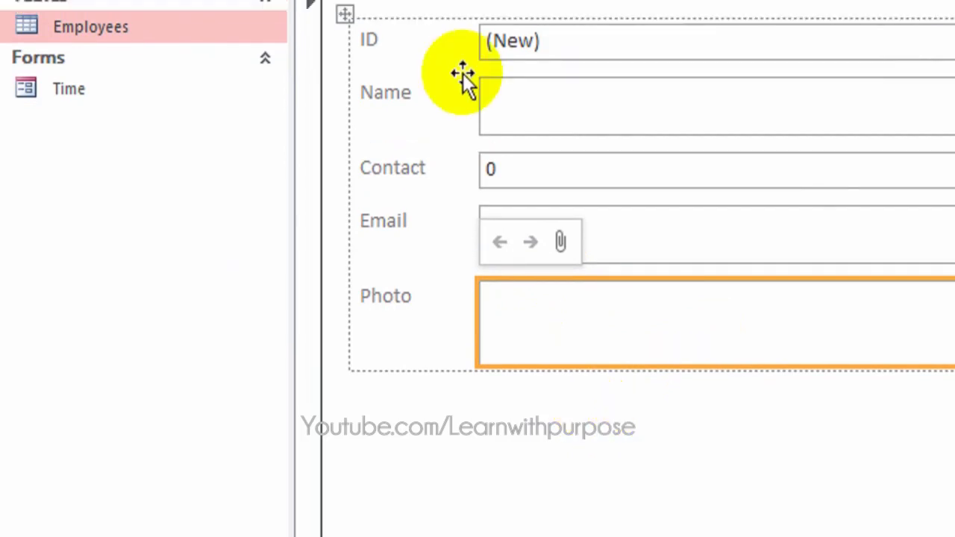
pyautogui.rightClick(543, 420)
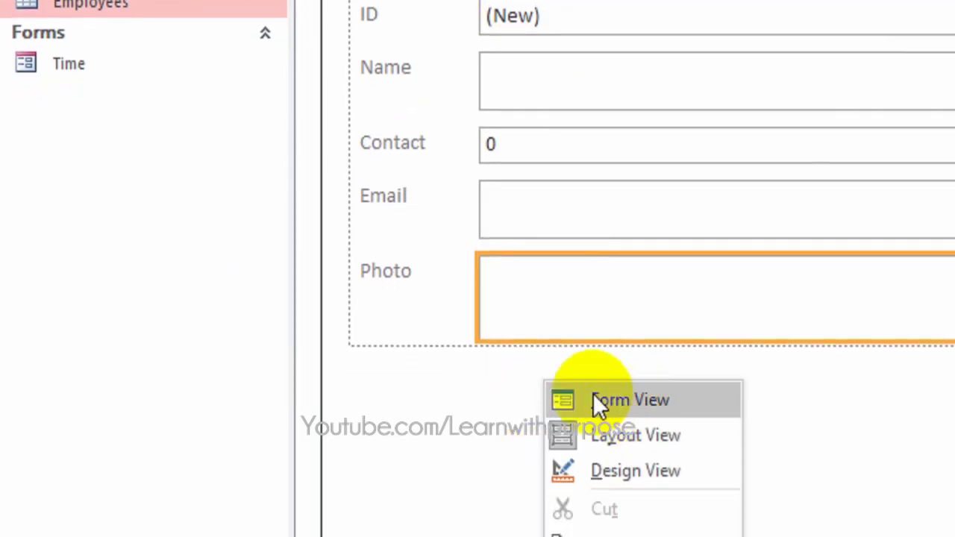
pyautogui.click(632, 436)
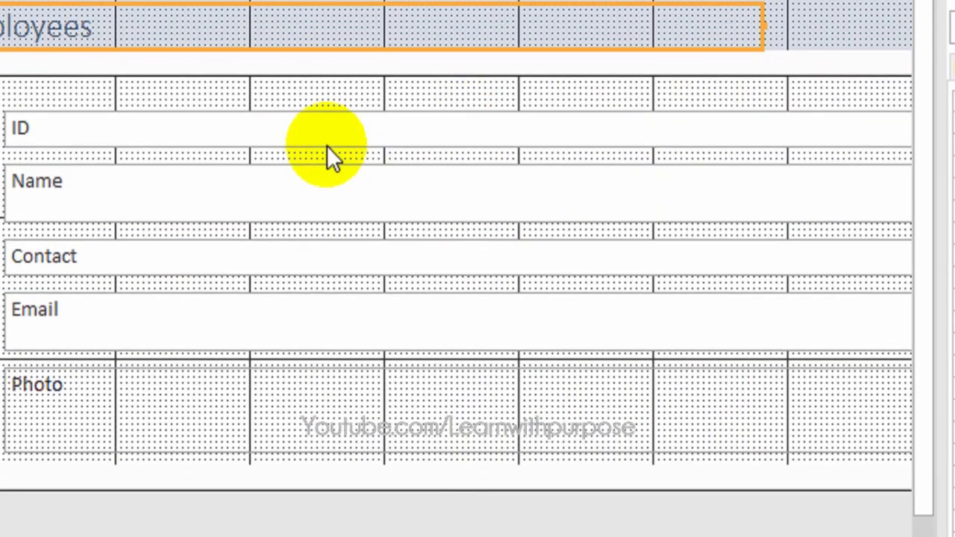
# Step: Select all the field text boxes and drag their right edge left to narrow them
pyautogui.click(239, 138)
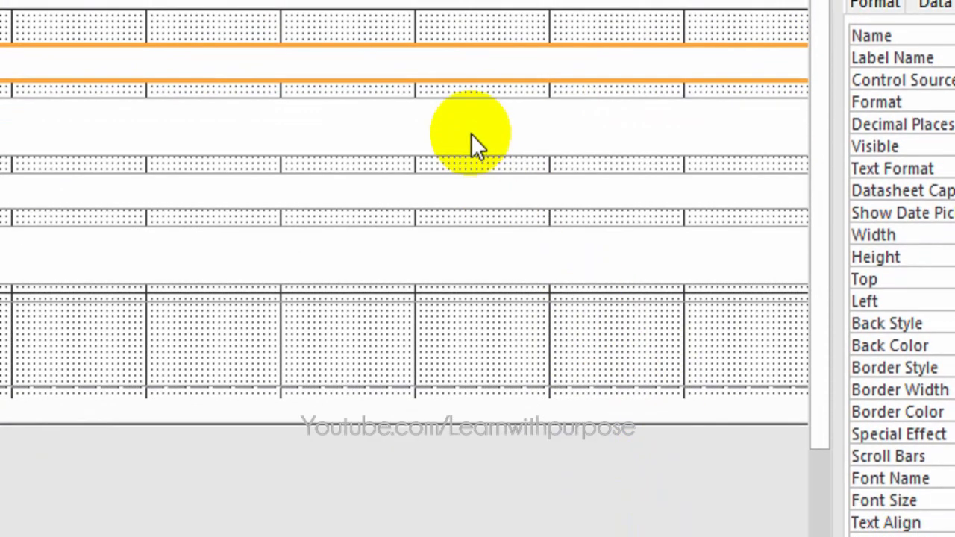
pyautogui.click(474, 139)
pyautogui.keyDown('shift'); pyautogui.click(471, 194); pyautogui.keyUp('shift')
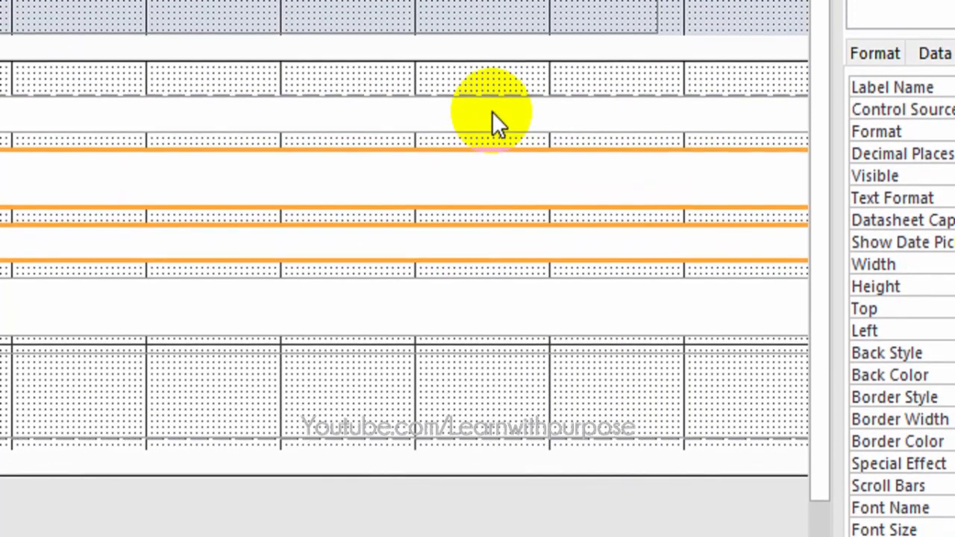
pyautogui.keyDown('shift'); pyautogui.click(495, 75); pyautogui.keyUp('shift')
pyautogui.keyDown('shift'); pyautogui.click(443, 268); pyautogui.keyUp('shift')
pyautogui.keyDown('shift'); pyautogui.click(450, 402); pyautogui.keyUp('shift')
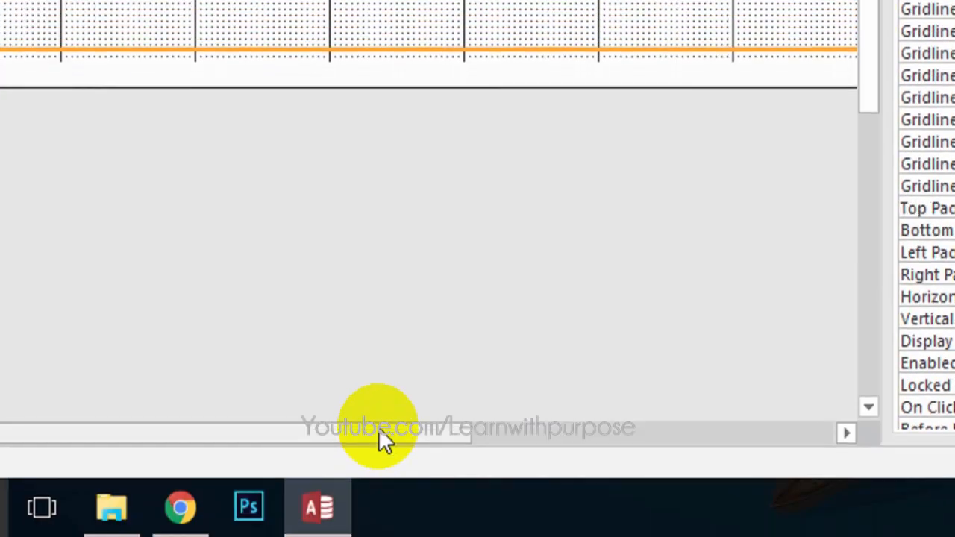
pyautogui.moveTo(380, 431); pyautogui.dragTo(517, 437)
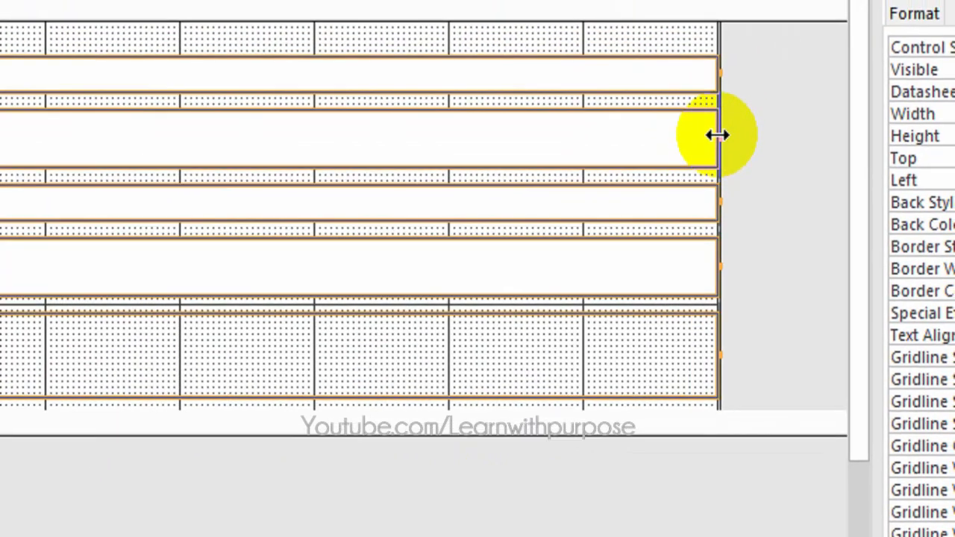
pyautogui.moveTo(717, 123); pyautogui.dragTo(166, 124)
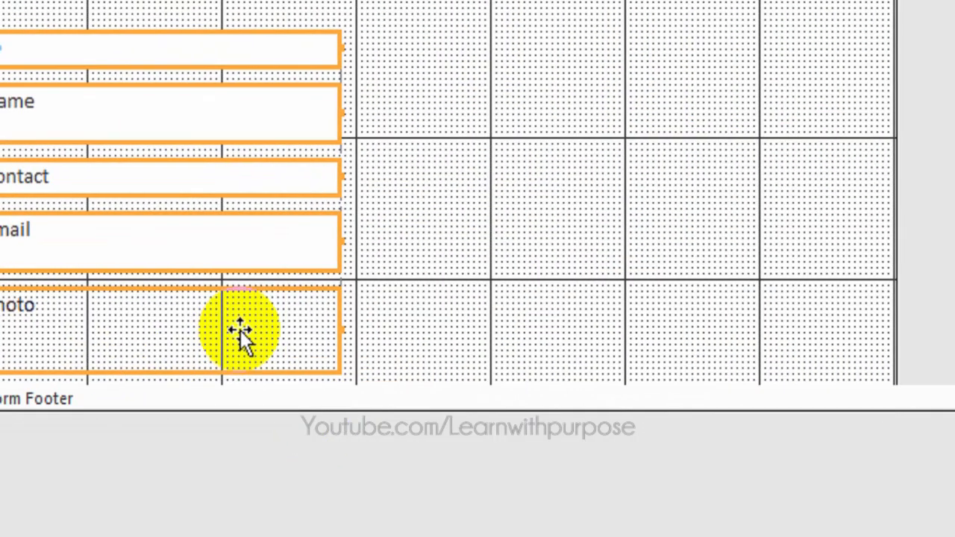
# Step: Delete the Photo control from the form's detail section, then select the Detail section
pyautogui.click(395, 328)
pyautogui.click(255, 332)
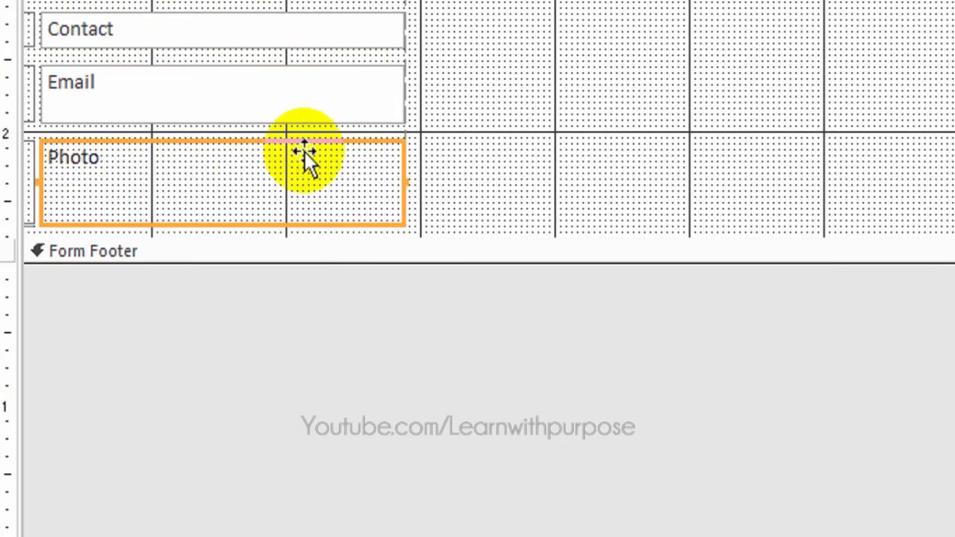
pyautogui.press('Delete')
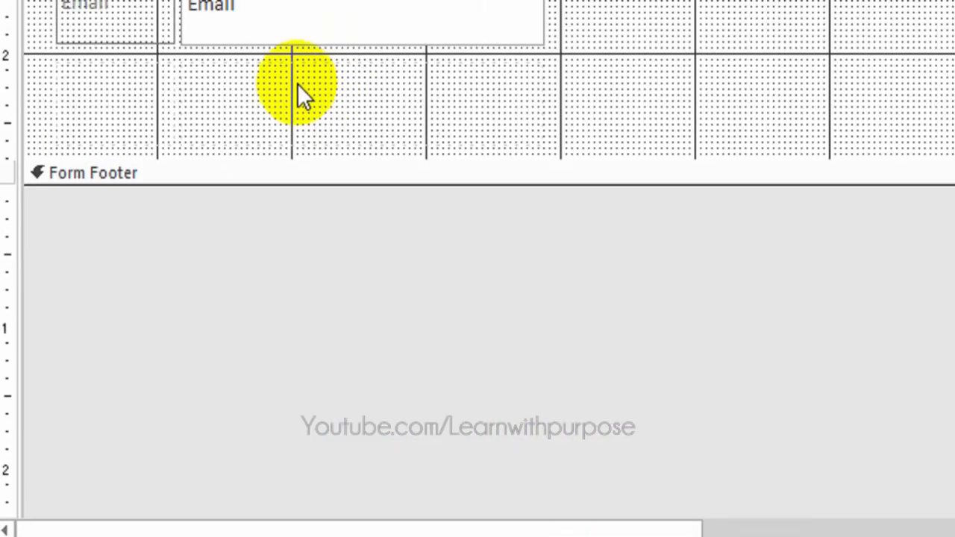
pyautogui.click(297, 22)
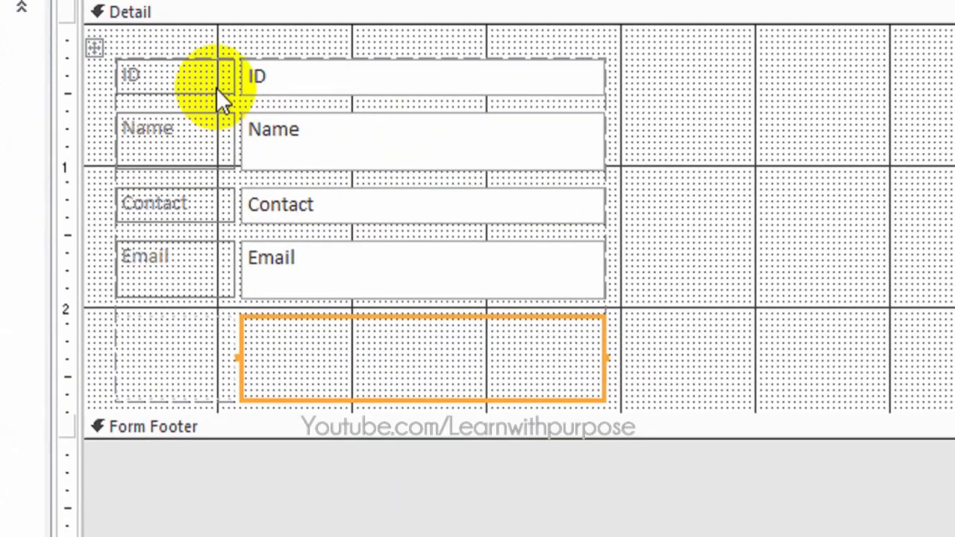
pyautogui.click(160, 5)
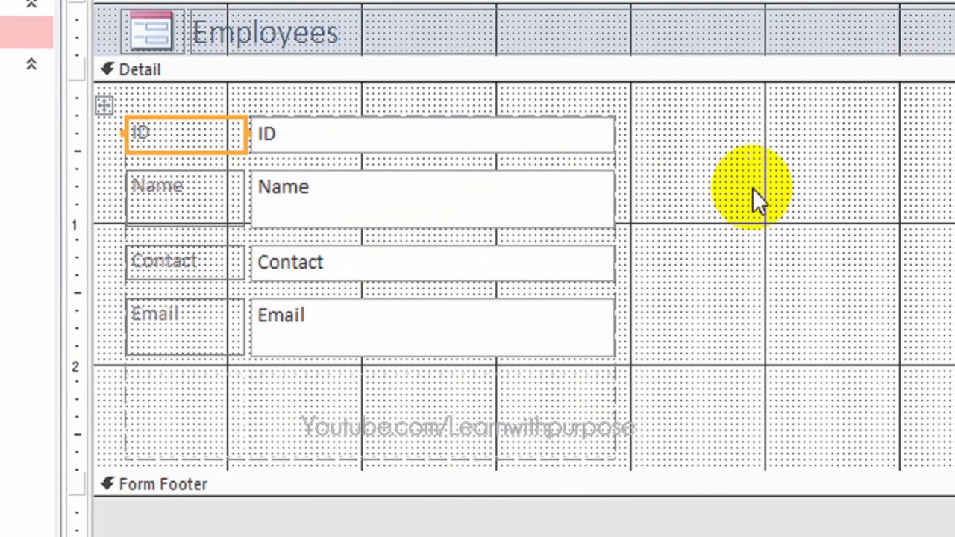
pyautogui.click(753, 188)
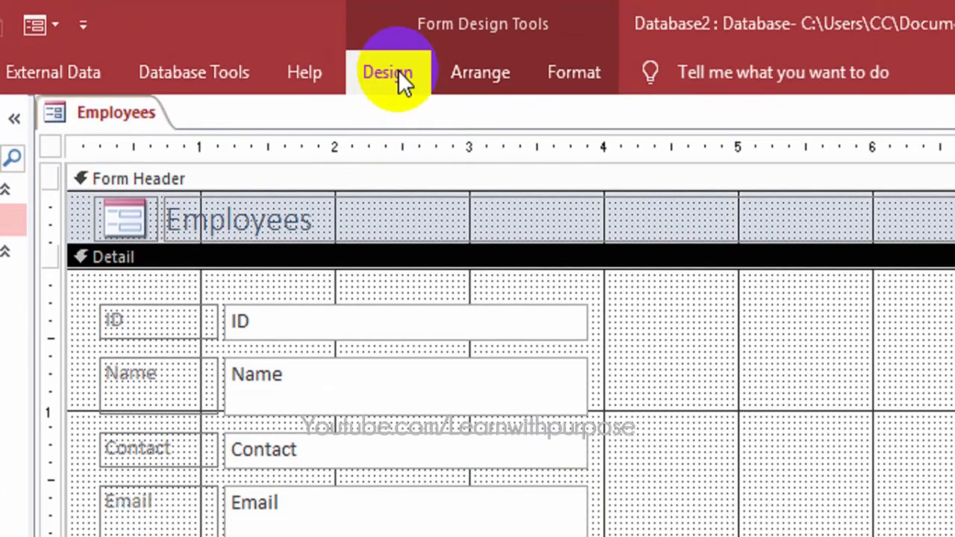
# Step: Draw an unbound attachment box to the right of the Employees fields
pyautogui.click(397, 71)
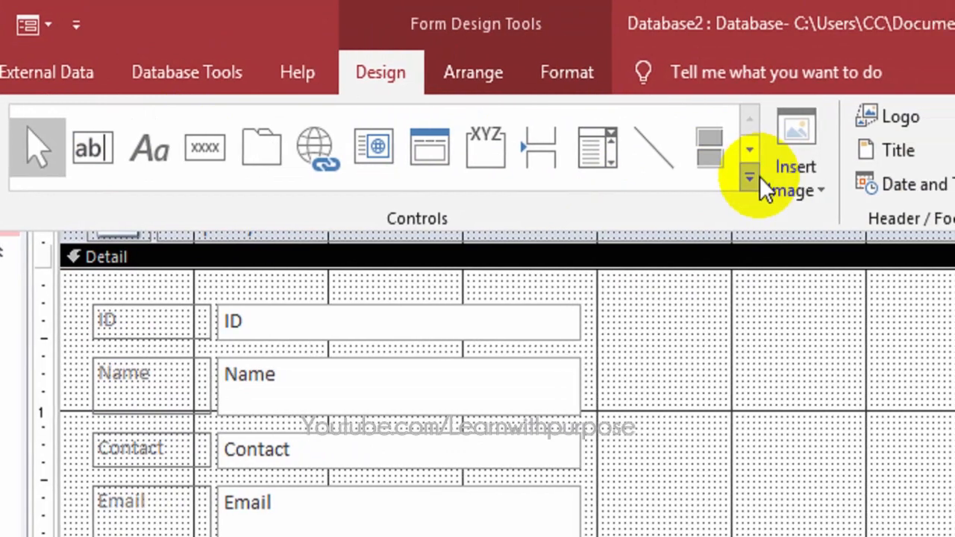
pyautogui.click(757, 178)
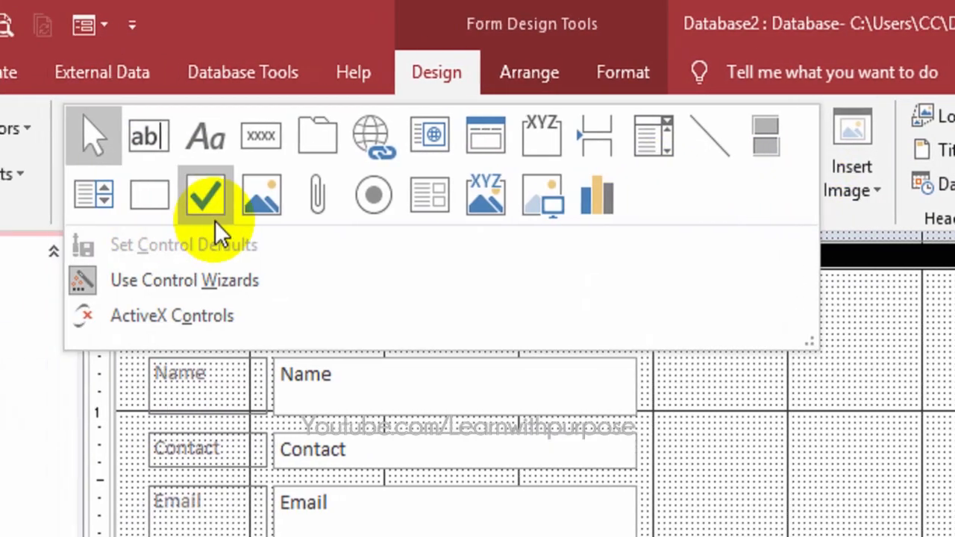
pyautogui.click(323, 198)
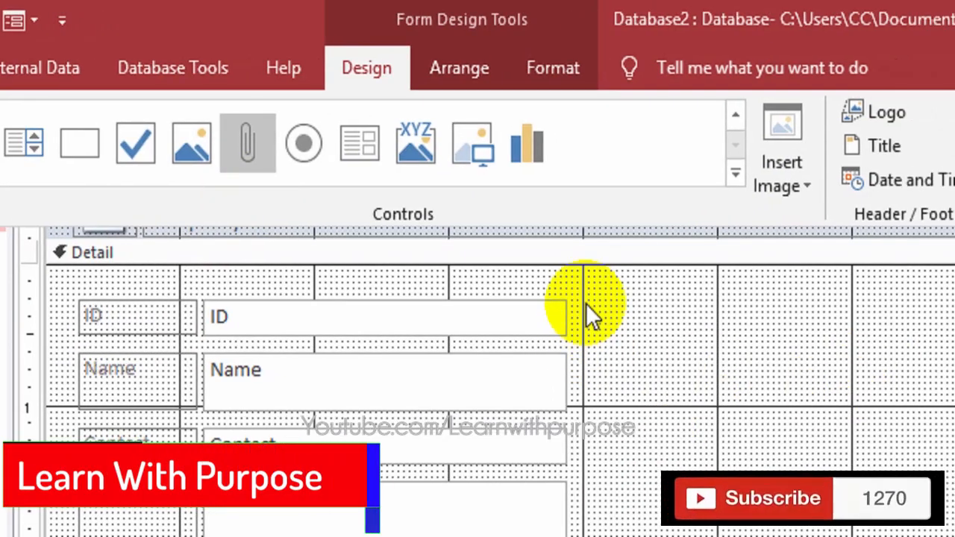
pyautogui.moveTo(584, 302); pyautogui.dragTo(643, 525)
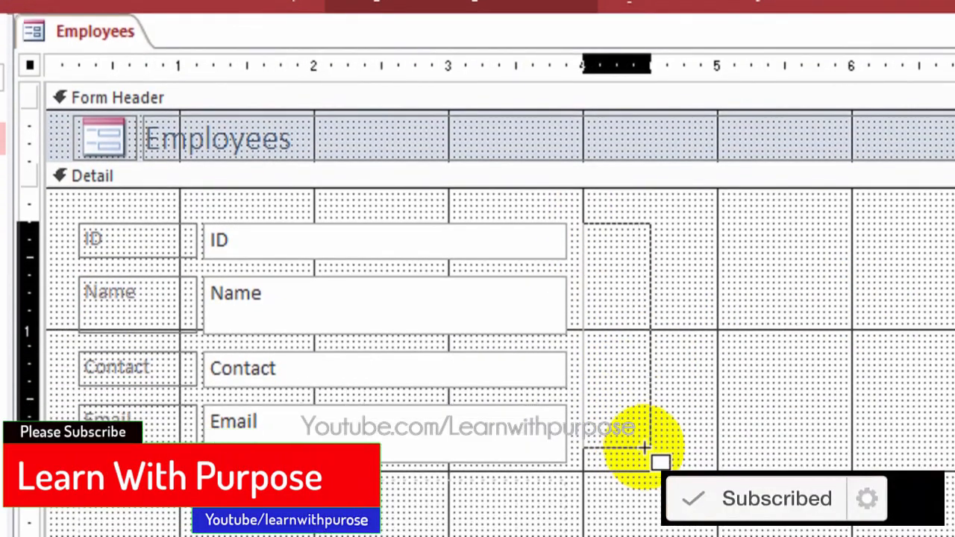
pyautogui.moveTo(643, 447); pyautogui.dragTo(782, 467)
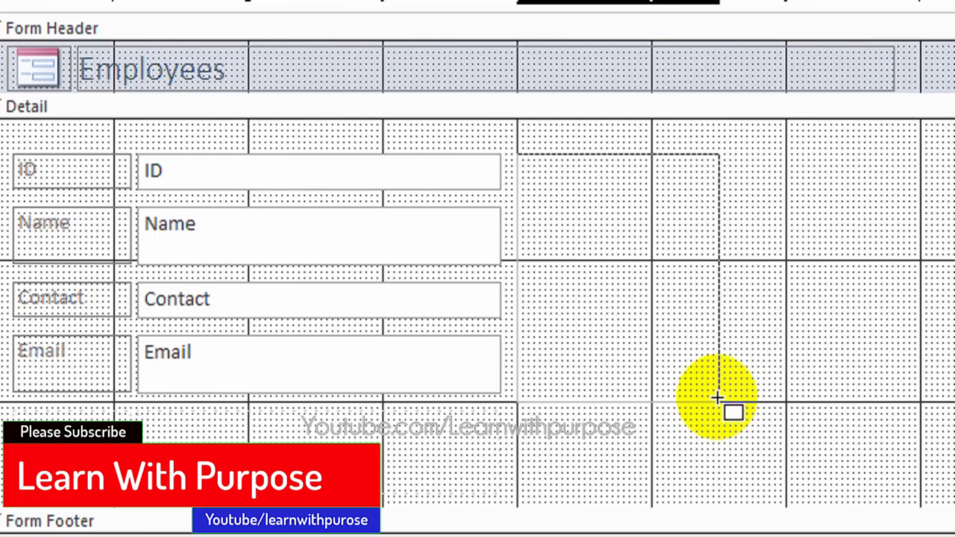
pyautogui.moveTo(716, 398); pyautogui.dragTo(717, 402)
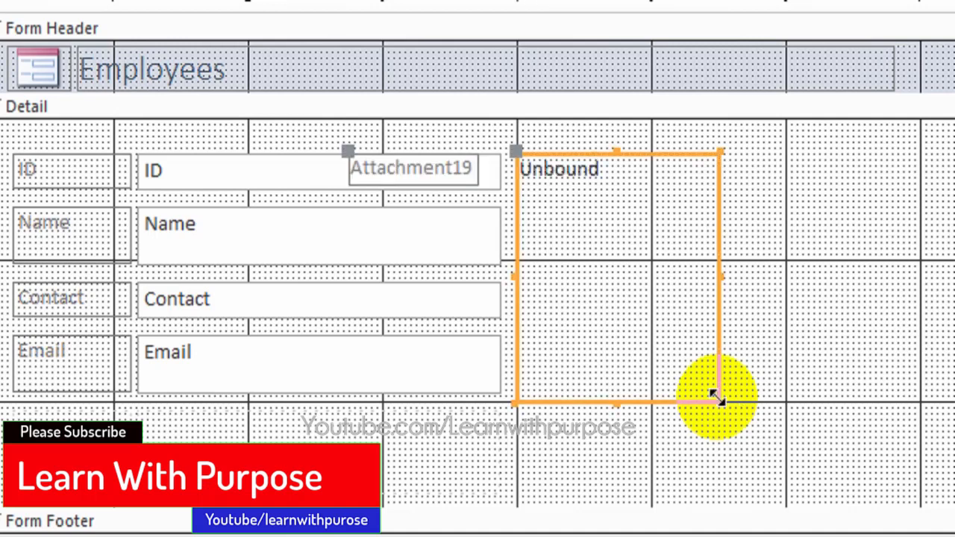
# Step: Delete the attachment box's label and adjust the box's width
pyautogui.click(462, 171)
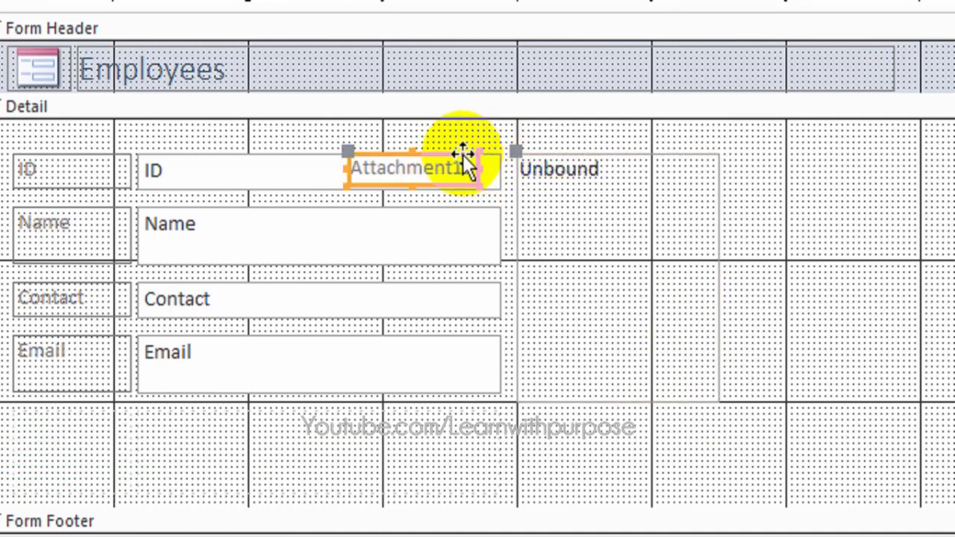
pyautogui.click(572, 170)
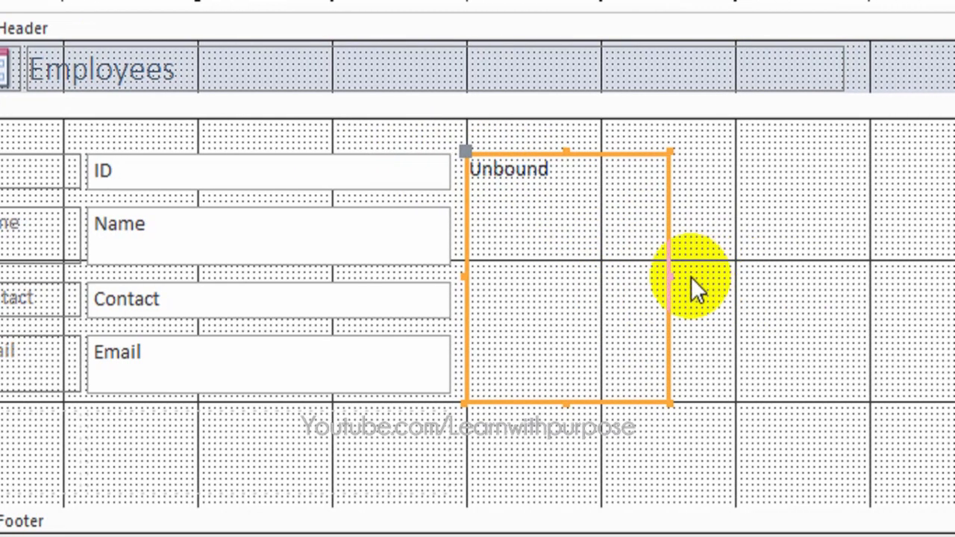
pyautogui.moveTo(670, 275); pyautogui.dragTo(666, 274)
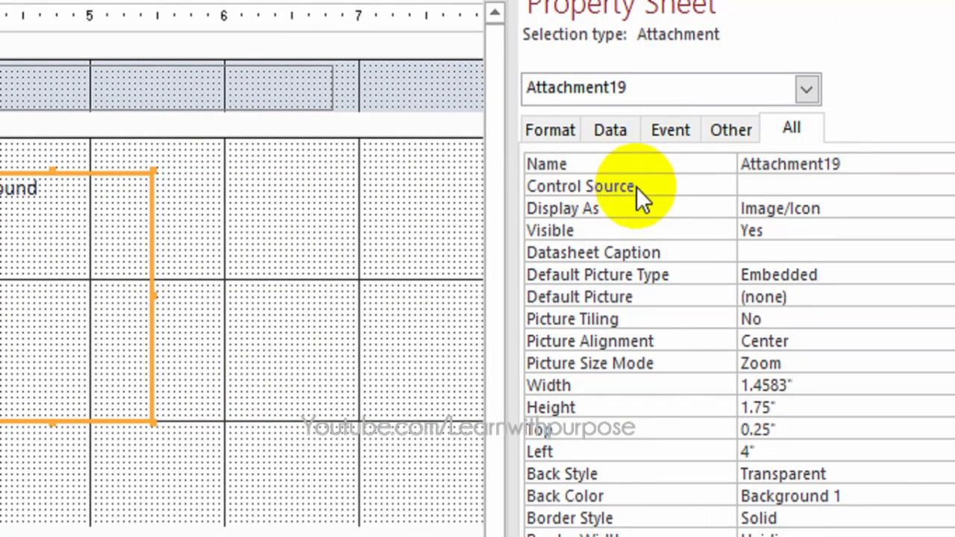
# Step: Set the attachment box's Control Source to the Photo field
pyautogui.click(636, 185)
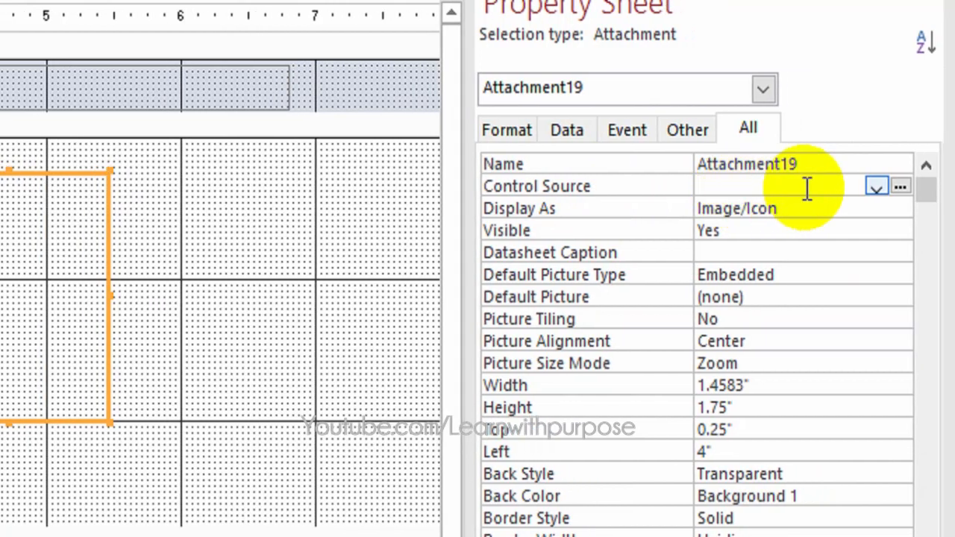
pyautogui.click(877, 187)
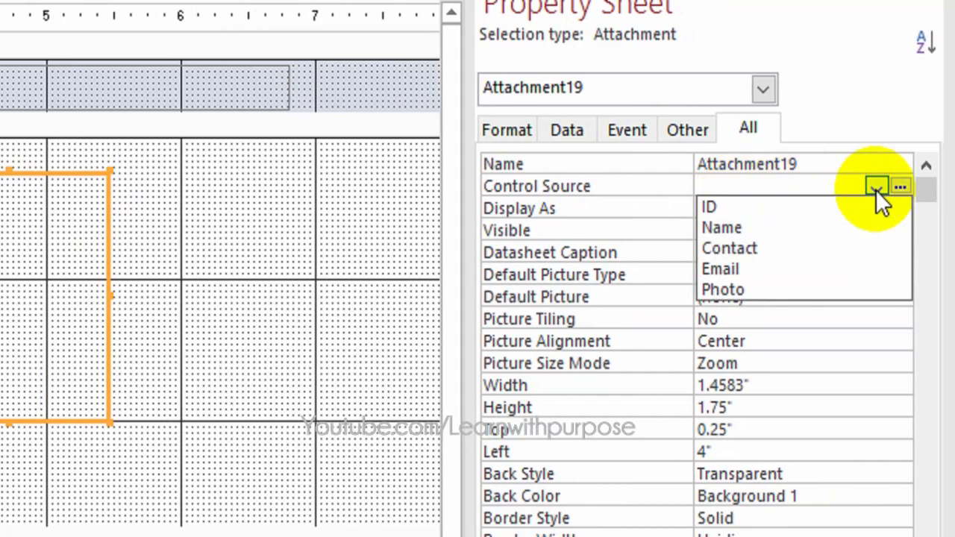
pyautogui.click(769, 290)
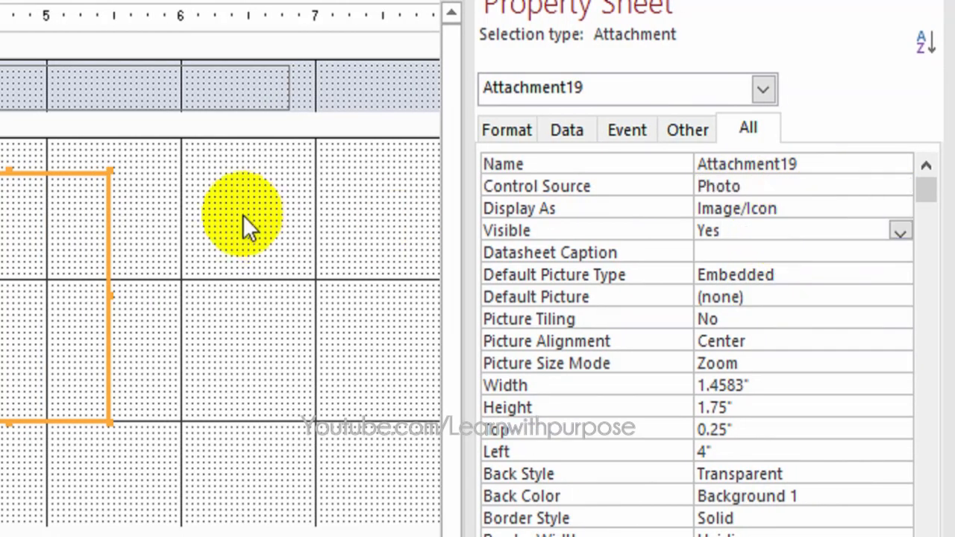
# Step: Make the Detail section taller and delete the empty layout cell below Email
pyautogui.click(68, 331)
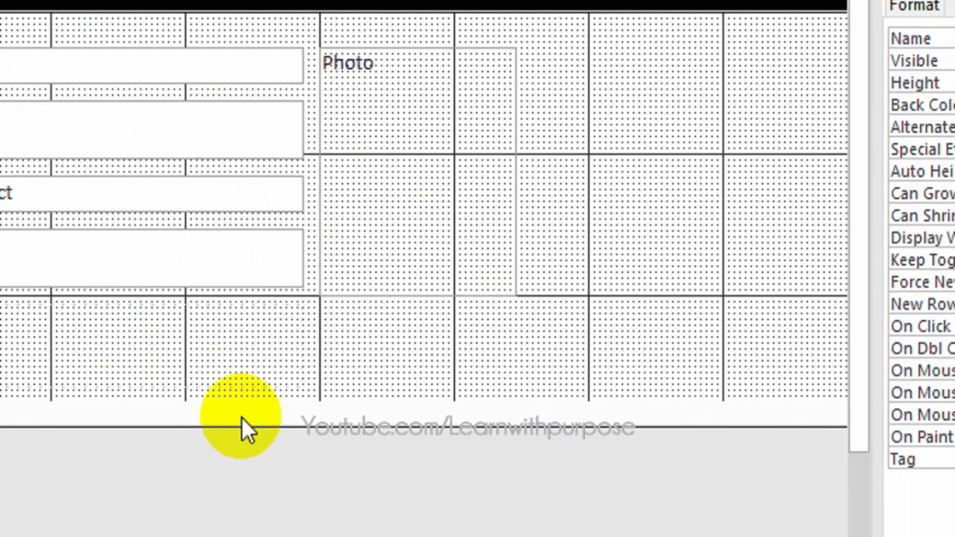
pyautogui.moveTo(242, 420); pyautogui.dragTo(239, 522)
pyautogui.click(197, 232)
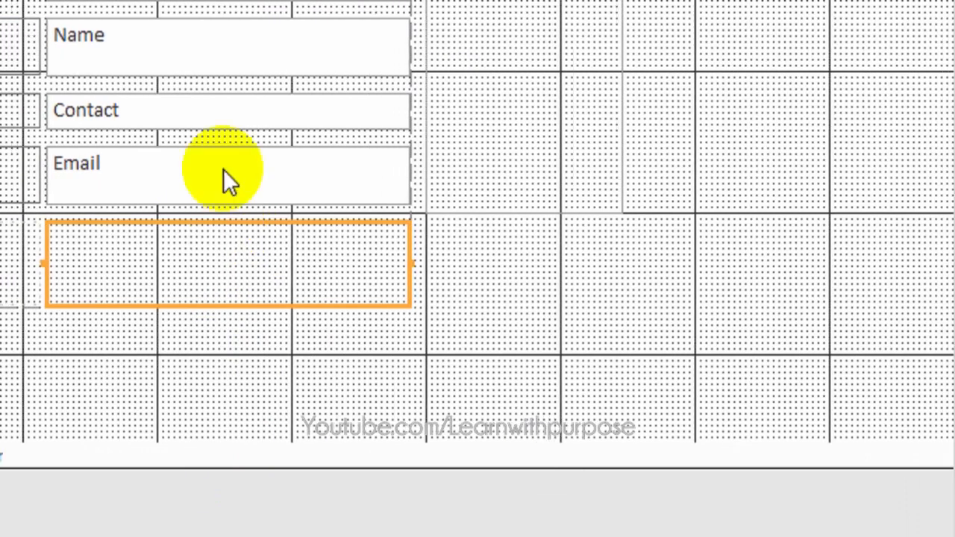
pyautogui.press('Delete')
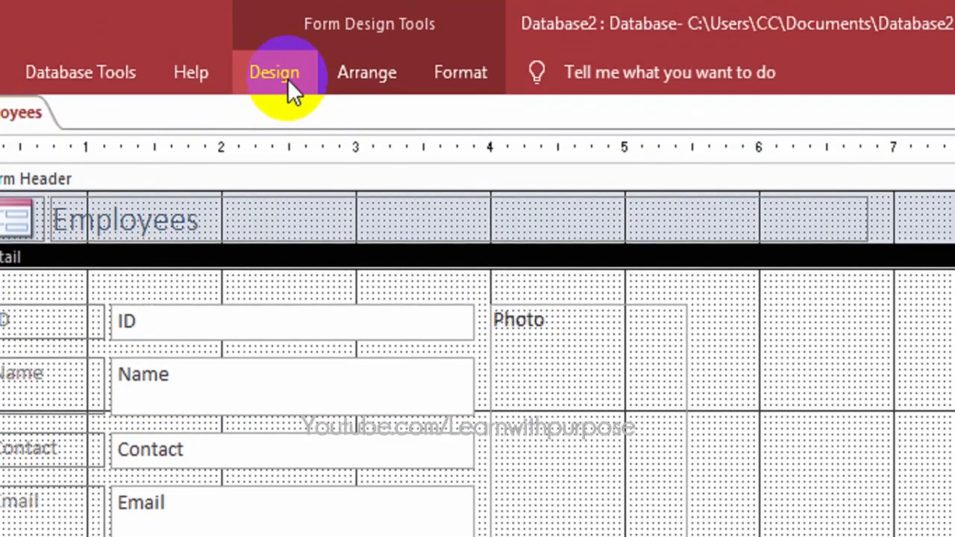
# Step: Add a Find Next command button with its picture below the Email field
pyautogui.click(288, 79)
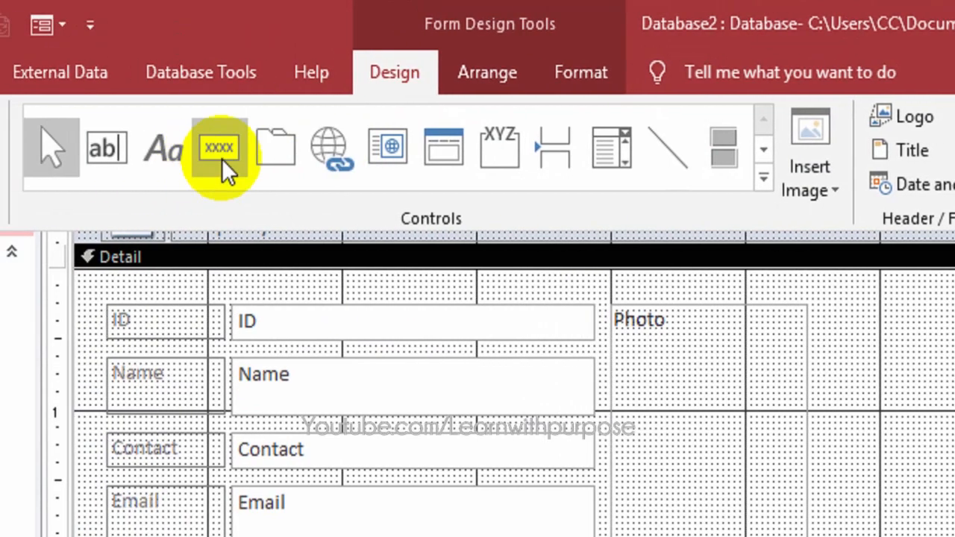
pyautogui.click(97, 147)
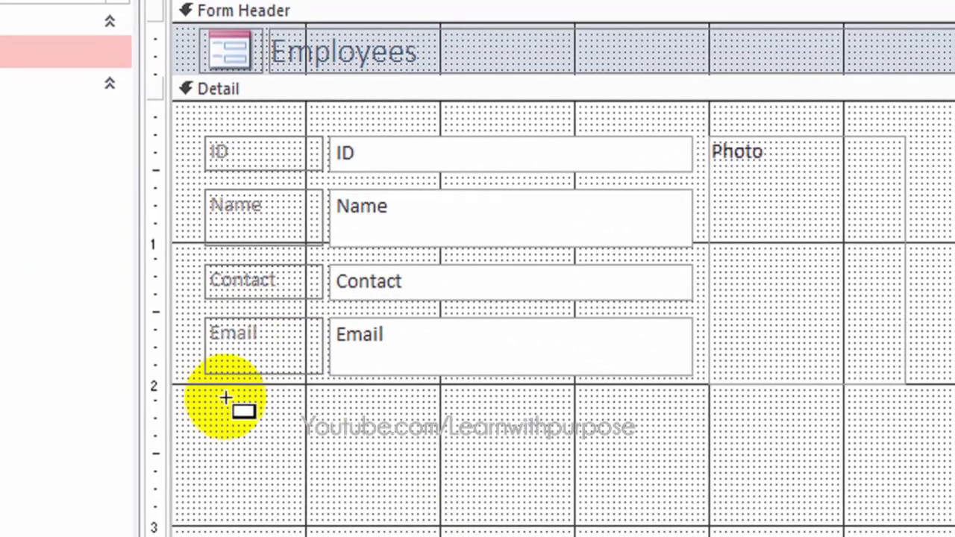
pyautogui.moveTo(233, 397); pyautogui.dragTo(316, 443)
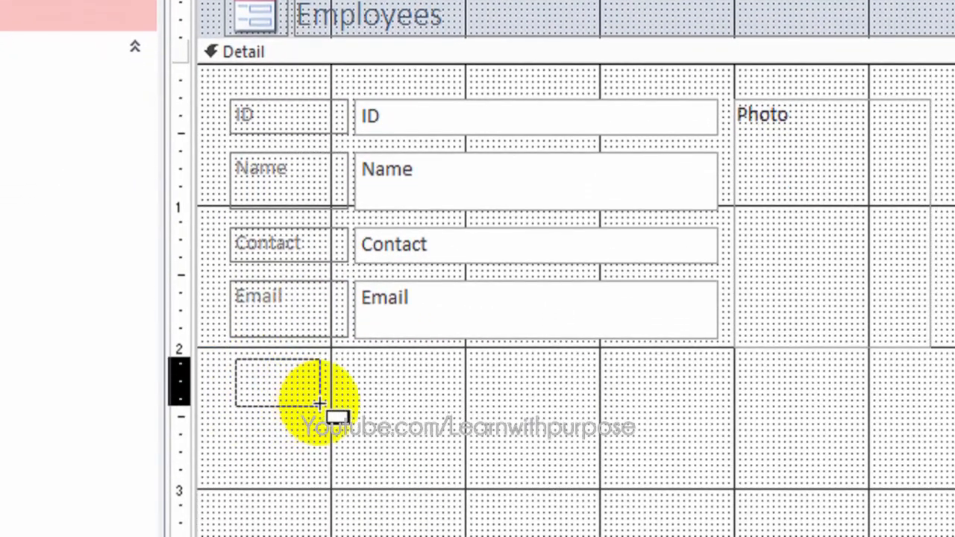
pyautogui.moveTo(319, 403); pyautogui.dragTo(312, 403)
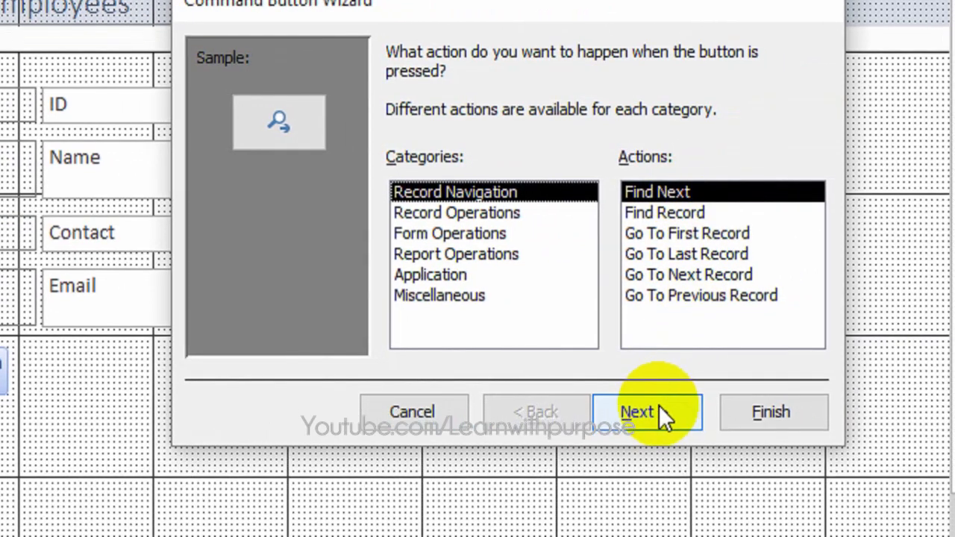
pyautogui.click(706, 419)
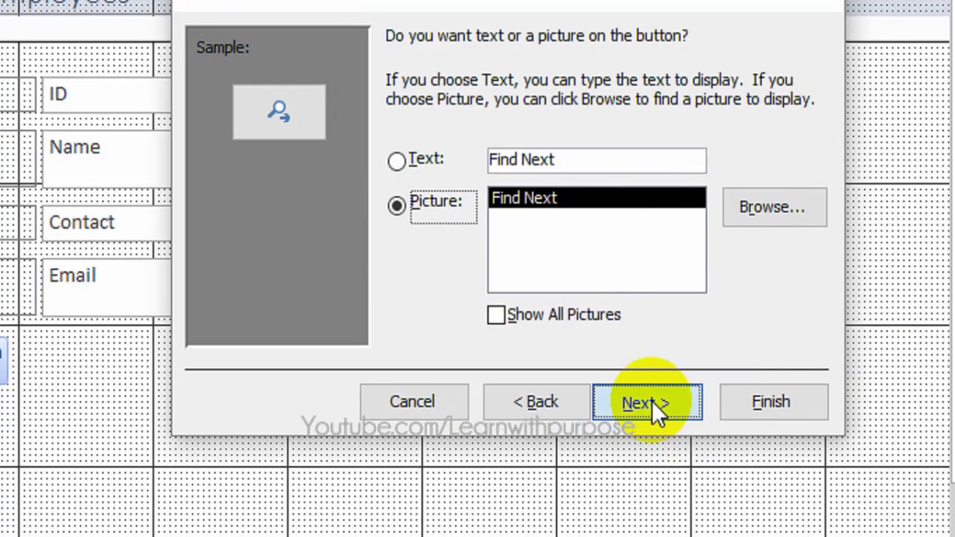
pyautogui.click(651, 411)
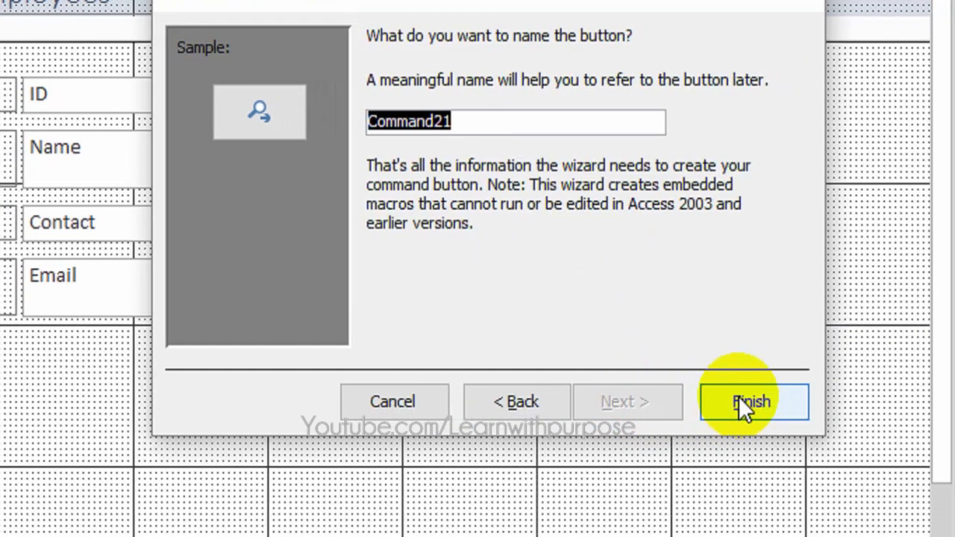
pyautogui.click(738, 396)
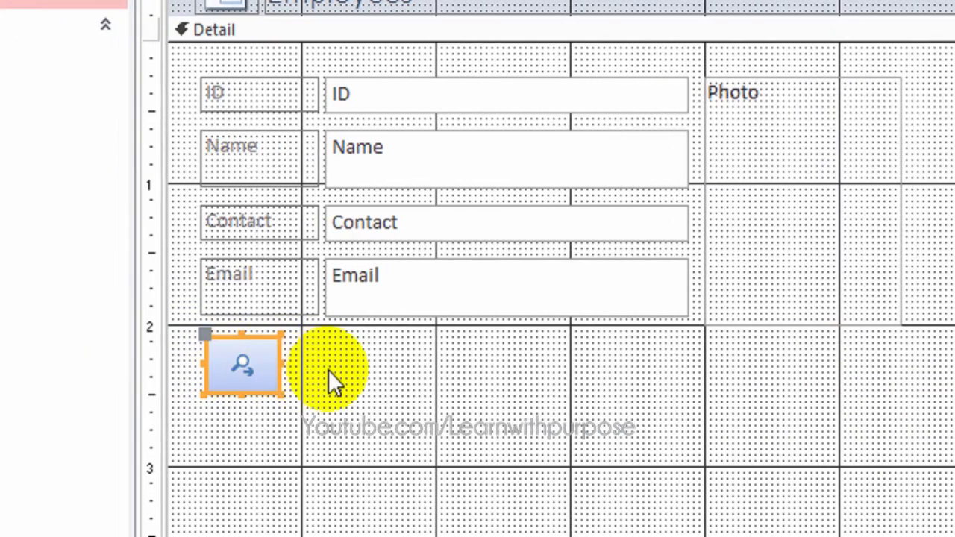
pyautogui.click(329, 370)
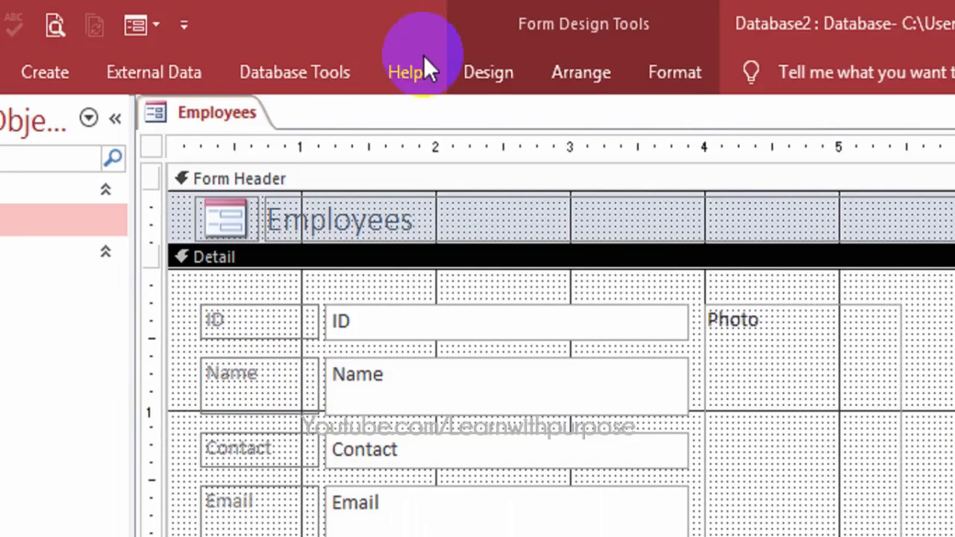
# Step: Add a Go To Next Record button with an arrow picture, aligned beside Find Next
pyautogui.click(499, 71)
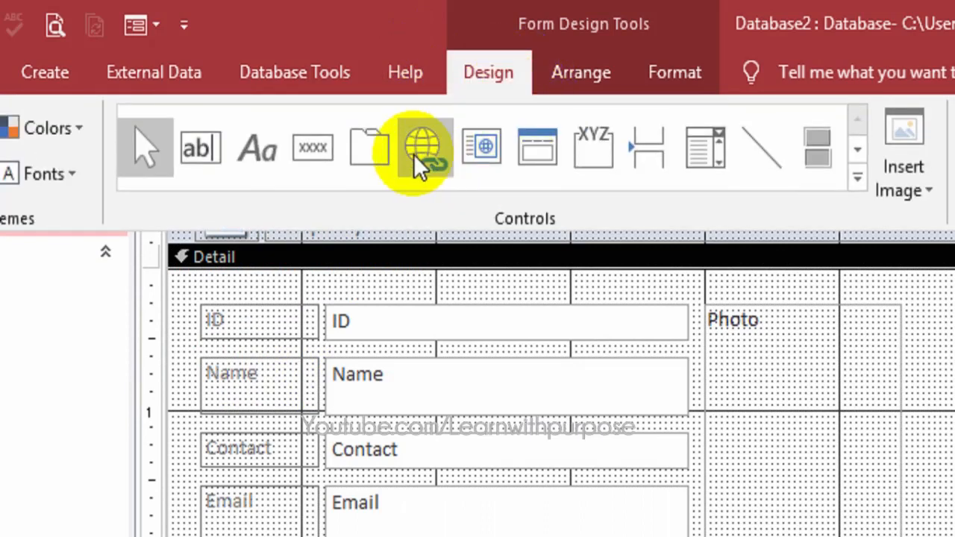
pyautogui.click(307, 159)
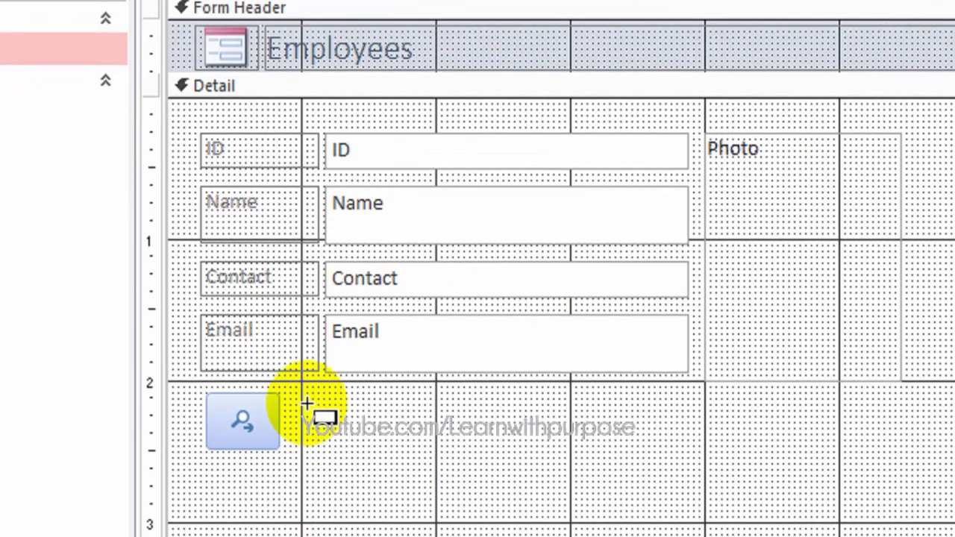
pyautogui.moveTo(301, 403)
pyautogui.mouseDown()
pyautogui.moveTo(348, 424)
pyautogui.moveTo(369, 457)
pyautogui.mouseUp()
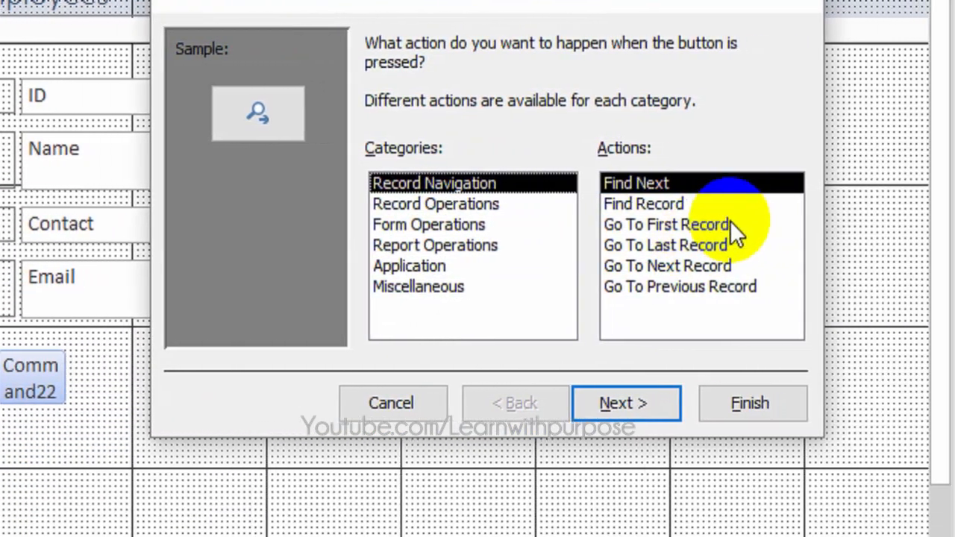
pyautogui.click(699, 267)
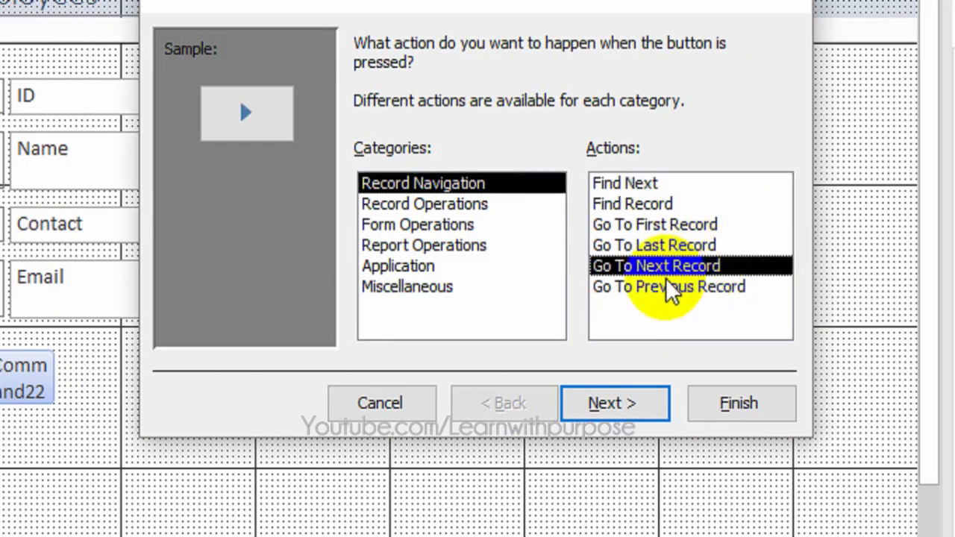
pyautogui.click(623, 404)
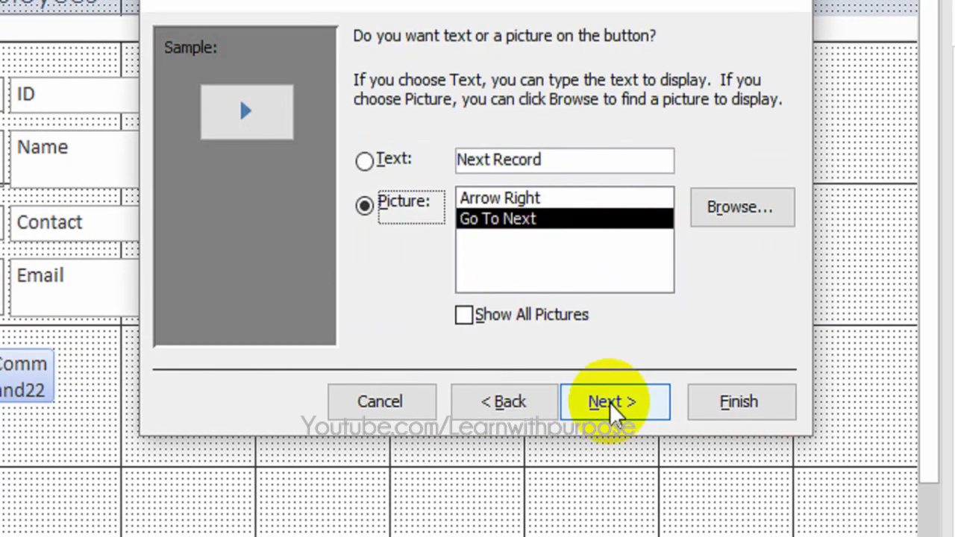
pyautogui.click(609, 404)
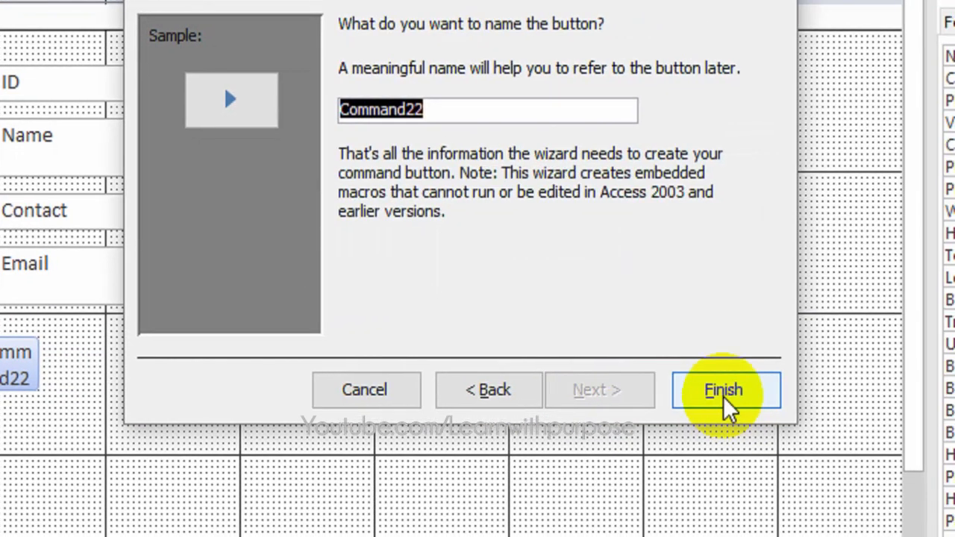
pyautogui.click(725, 399)
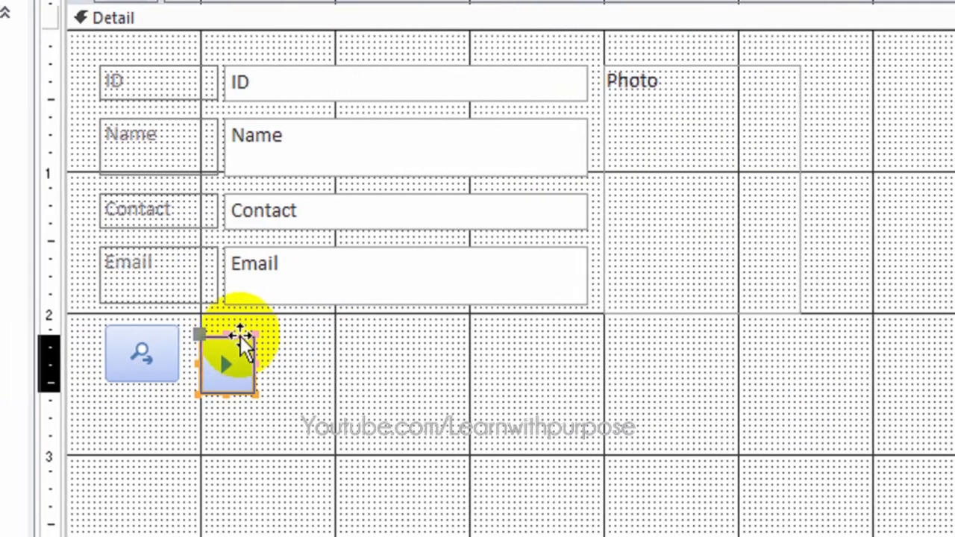
pyautogui.moveTo(233, 336); pyautogui.dragTo(235, 327)
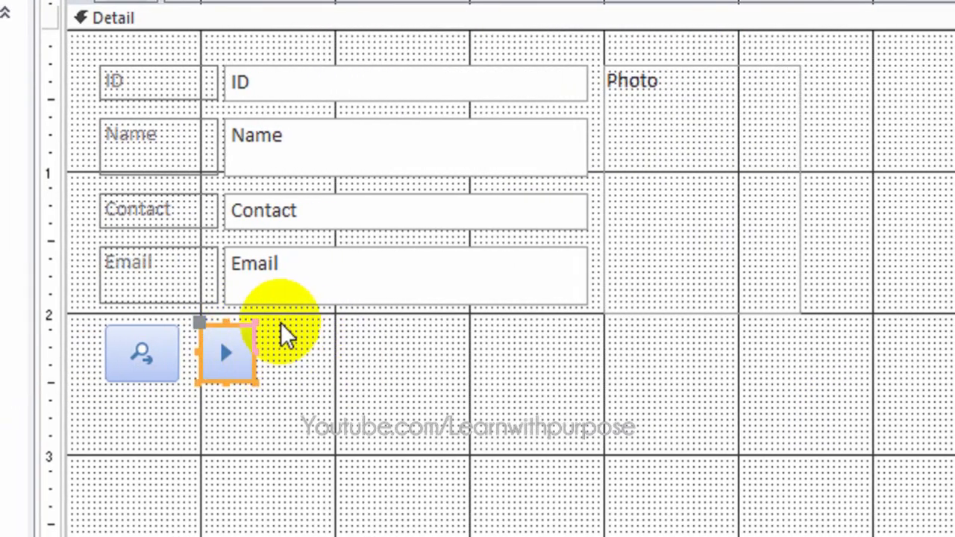